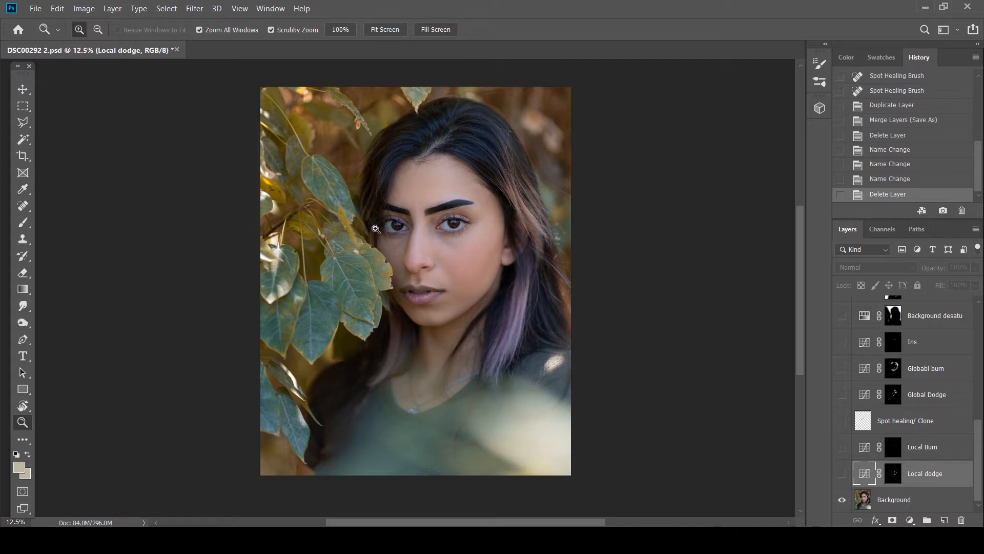
Step: Turn on the Local dodge layer and inspect its Curves adjustment
left_click(456, 209)
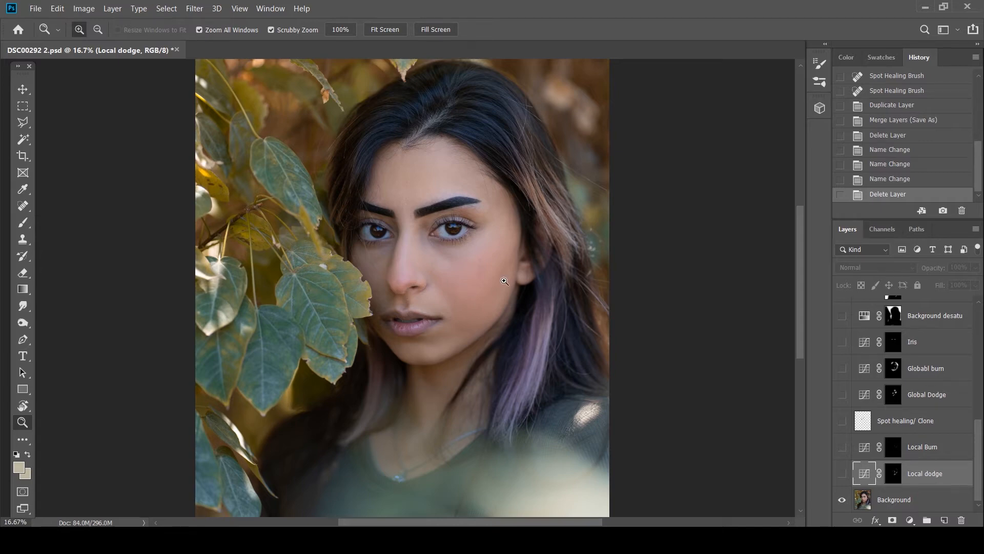
left_click(842, 474)
double_click(864, 473)
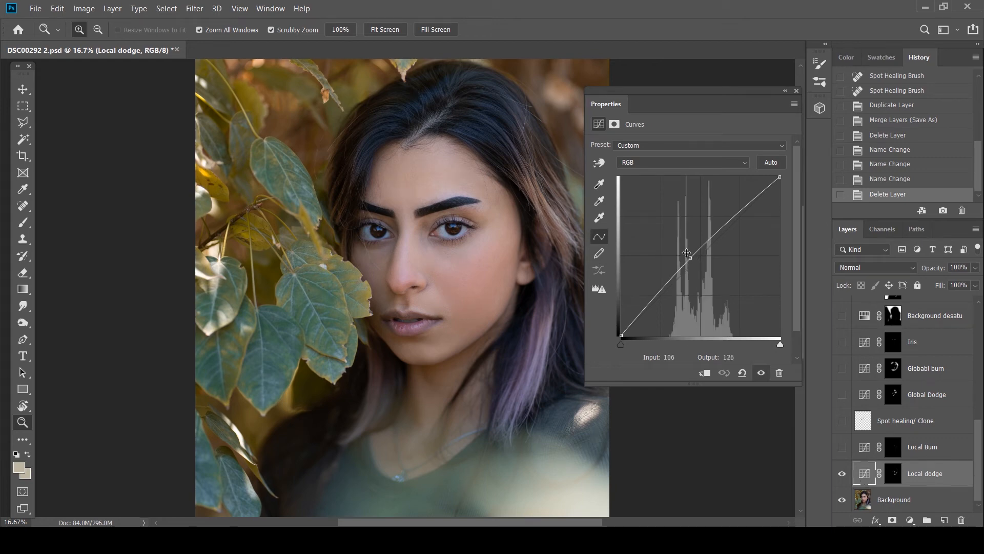
left_click(796, 91)
key("b")
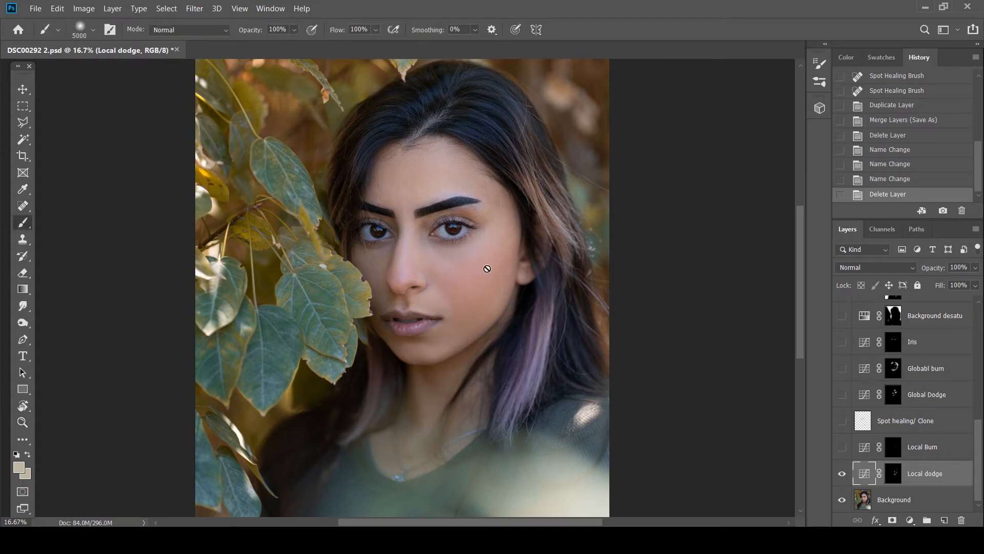
Step: Compare the portrait's skin with and without the Local dodge layer, leaving the layer on
left_click(843, 473)
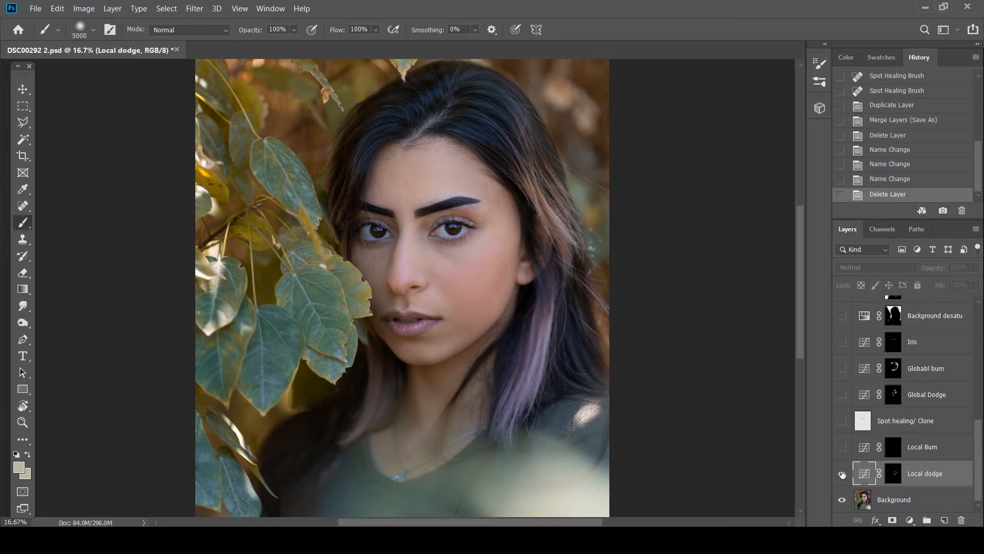
left_click(842, 473)
left_click(842, 473)
left_click(842, 474)
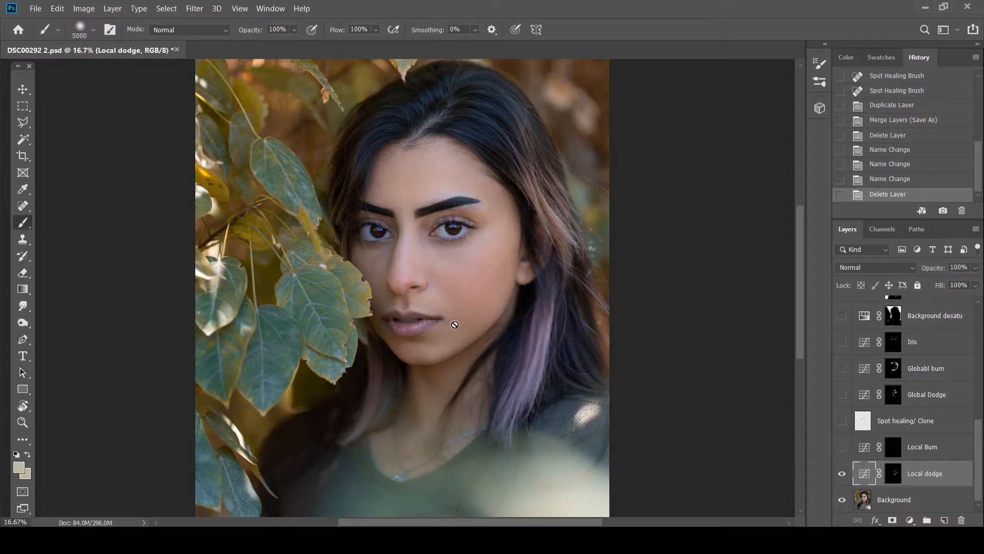
left_click(844, 479)
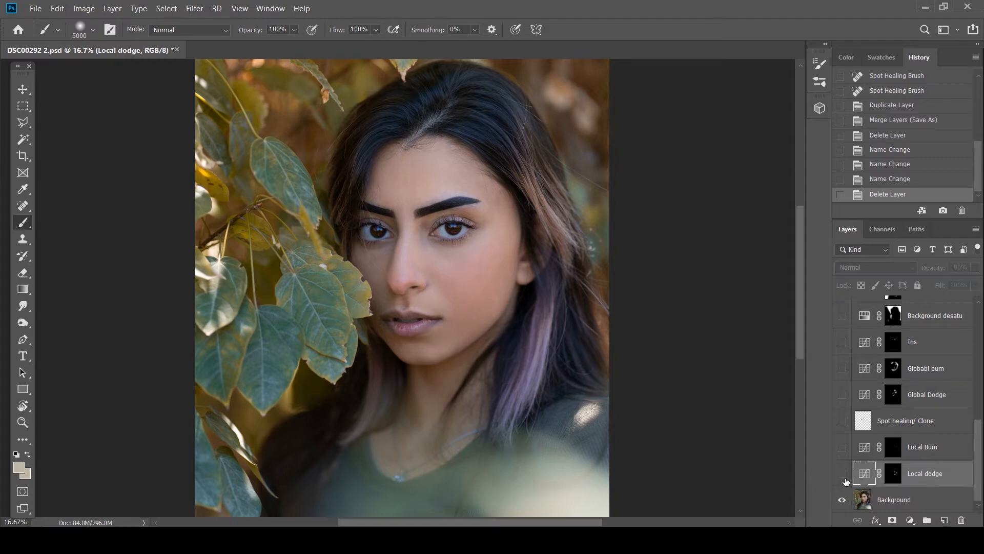
left_click(843, 476)
left_click(843, 476)
left_click(843, 475)
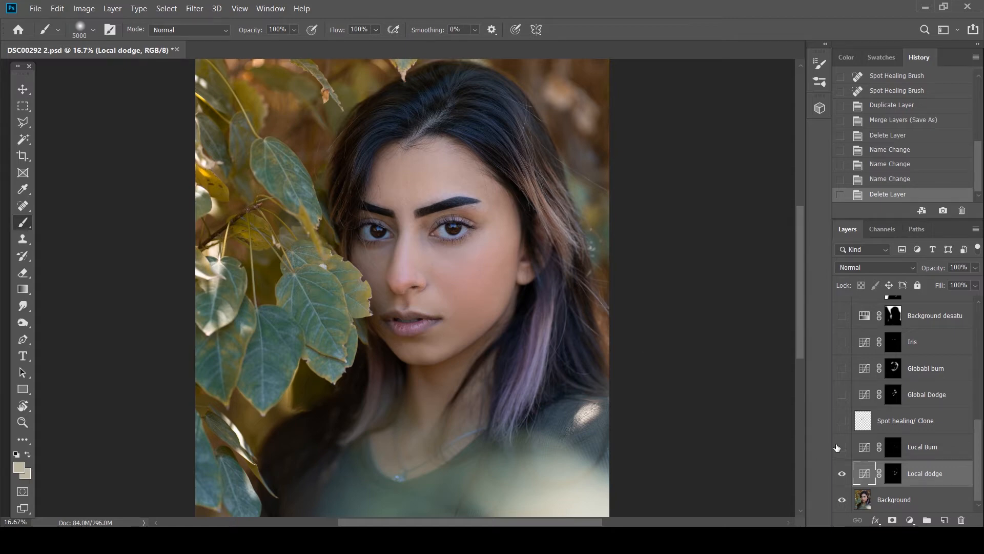
Step: Turn on the Local Burn and Spot healing/ Clone layers and inspect the face up close
key("z")
left_click(447, 272)
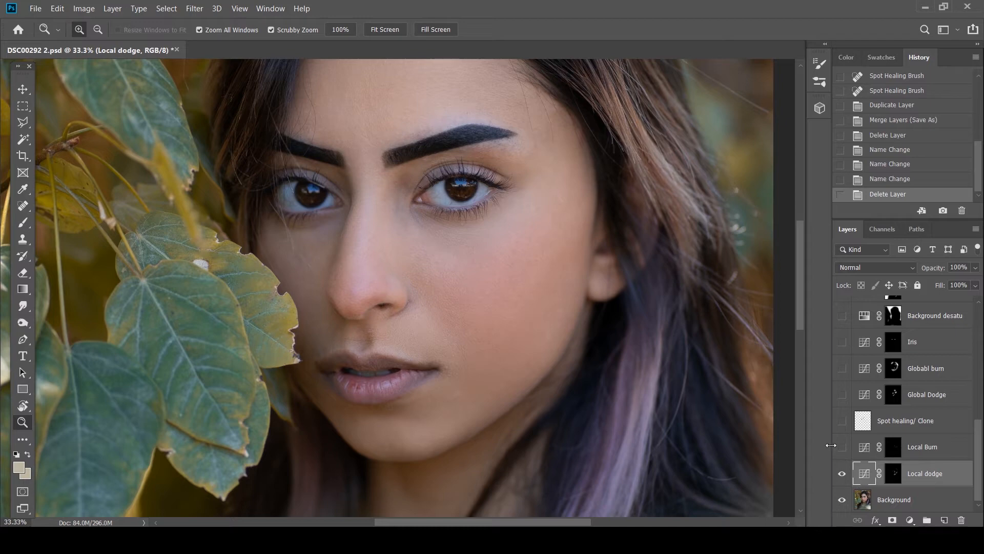
left_click(565, 284, "alt")
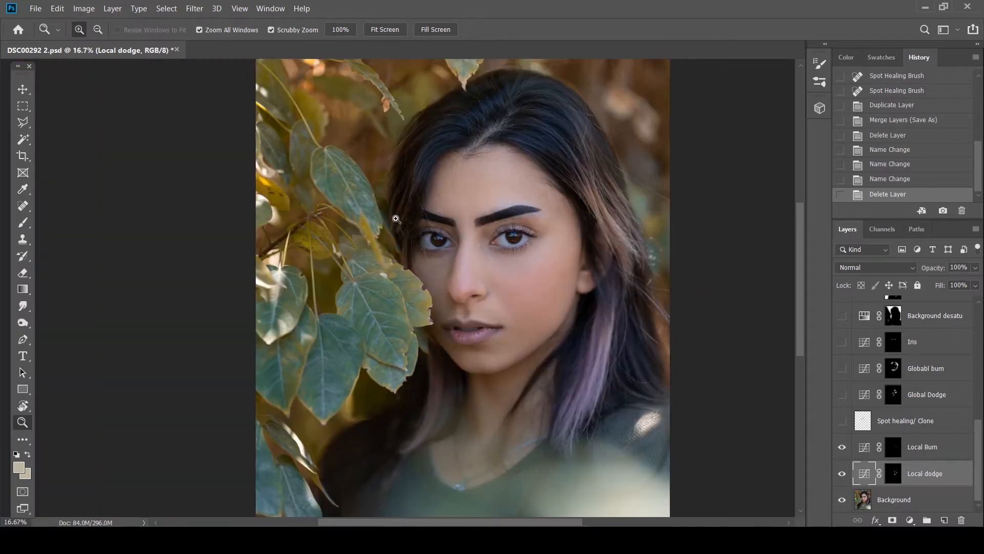
left_click(510, 224)
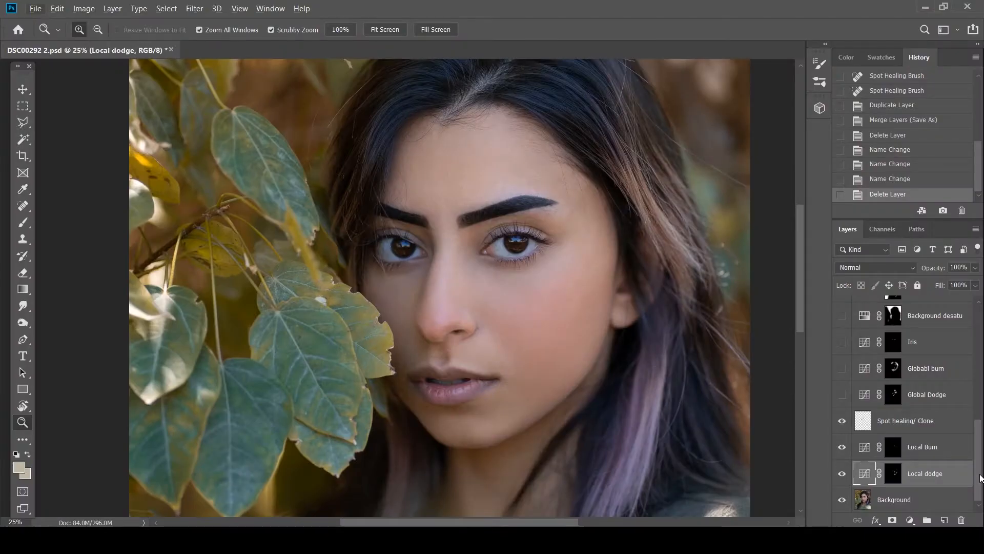
Step: Turn on the Iris layer and examine the eyes up close and within the whole portrait
scroll(929, 419, "up", 2)
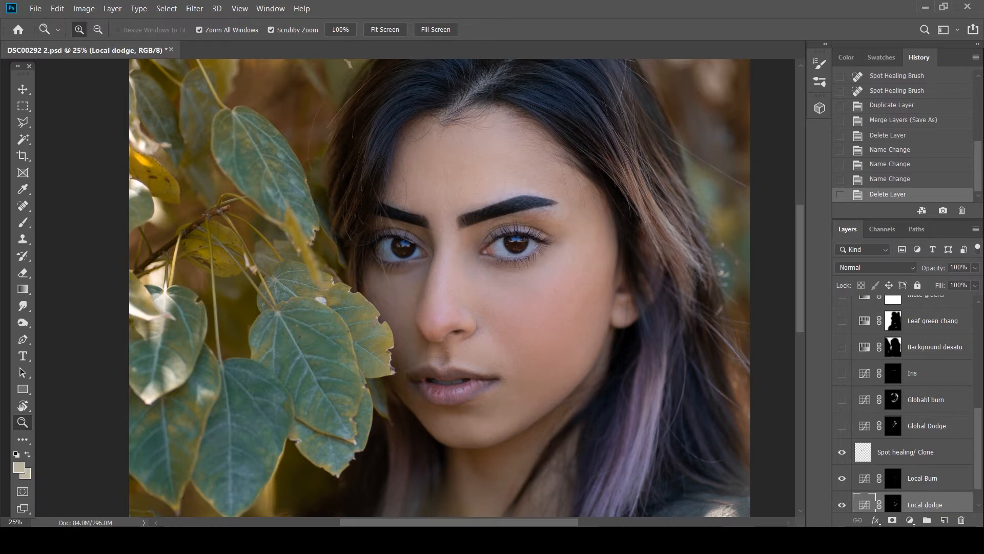
left_click(841, 376)
left_click(517, 242)
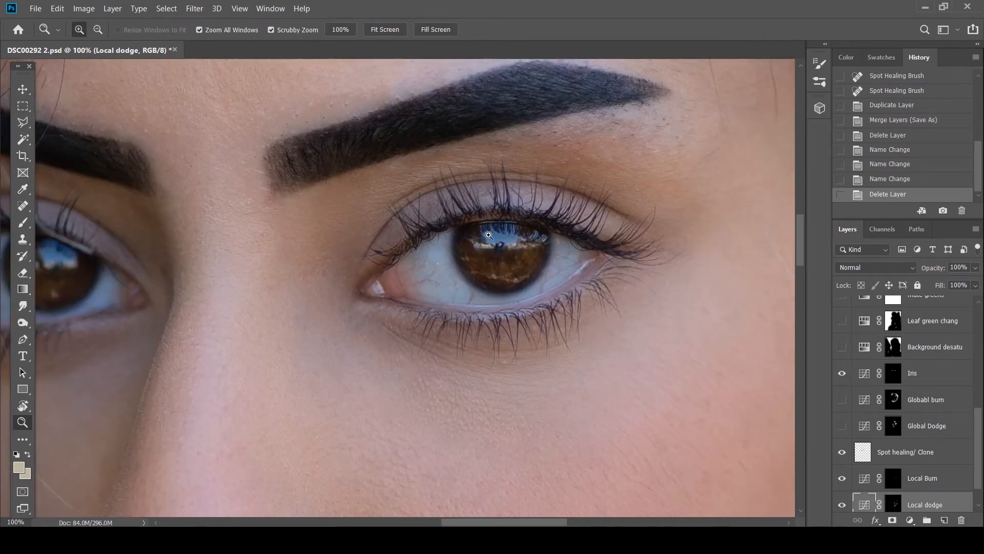
left_click(535, 307, "alt")
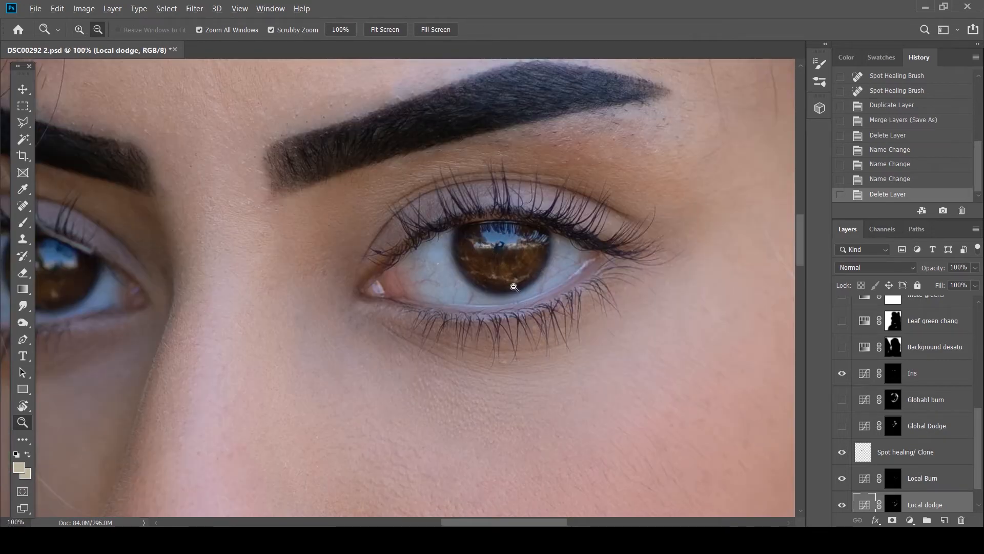
left_click(538, 313, "alt")
left_click(540, 318, "alt")
left_click(544, 325, "alt")
left_click_drag(559, 353, 547, 297)
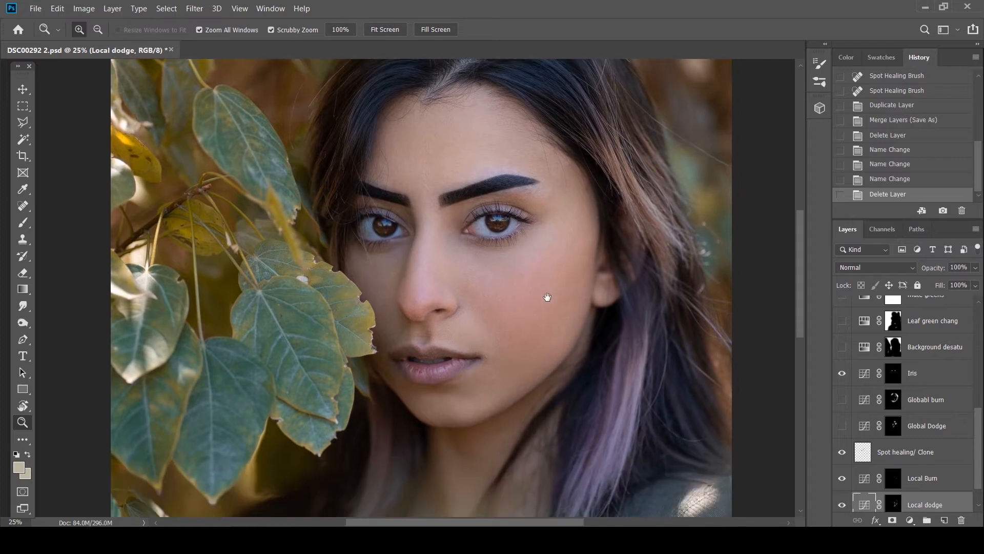
left_click(536, 251, "alt")
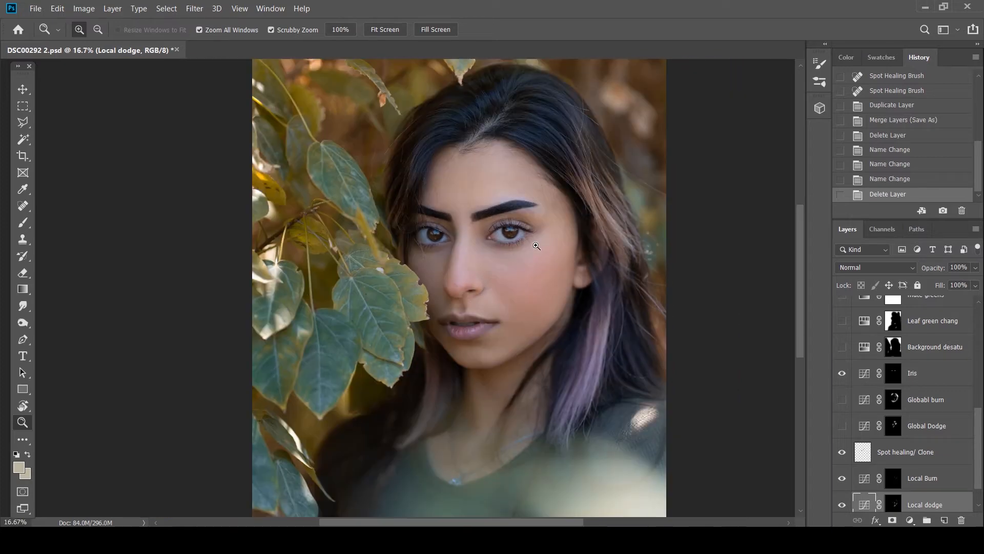
left_click(509, 234)
left_click(661, 365, "alt")
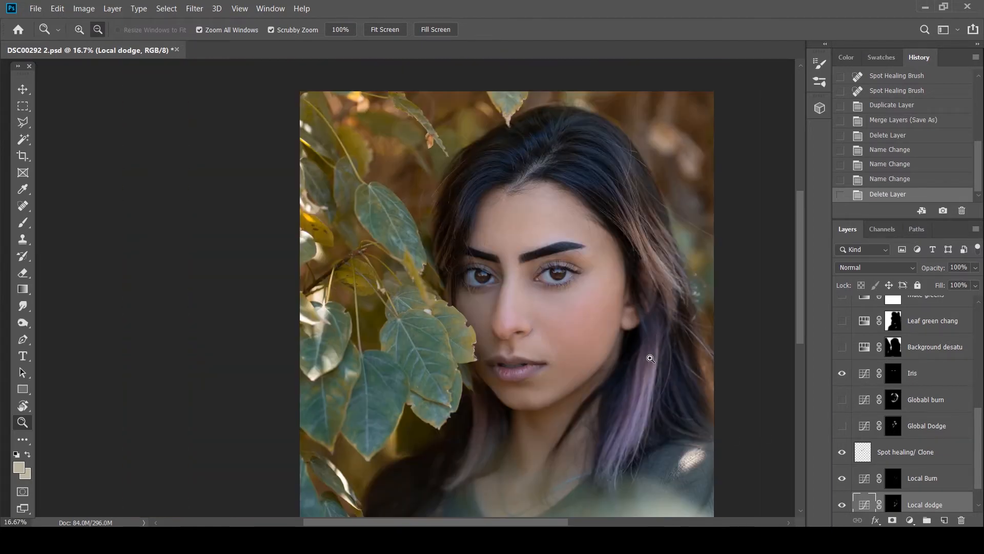
left_click_drag(644, 348, 554, 297)
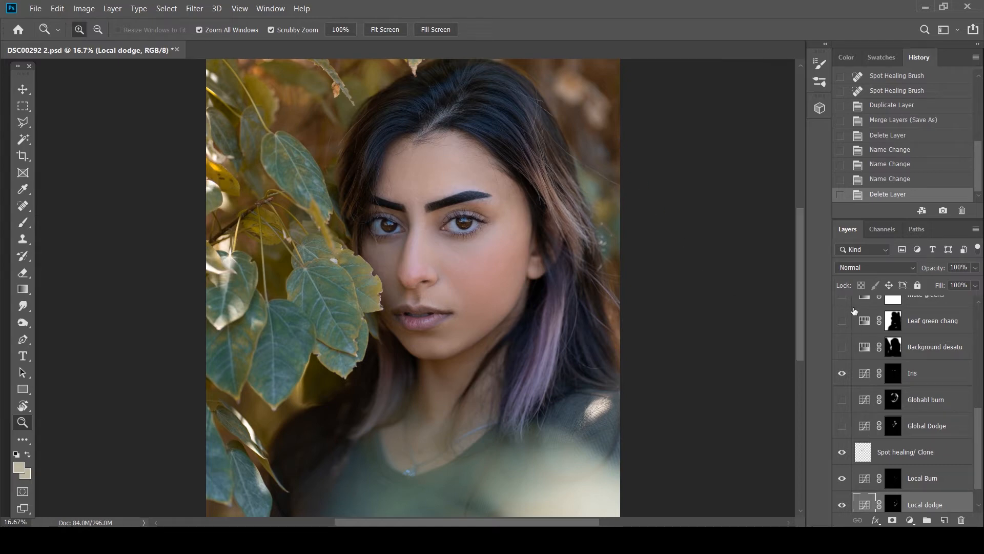
Step: Turn on the Background desatu layer and inspect the foreground leaves beside the face
left_click(841, 348)
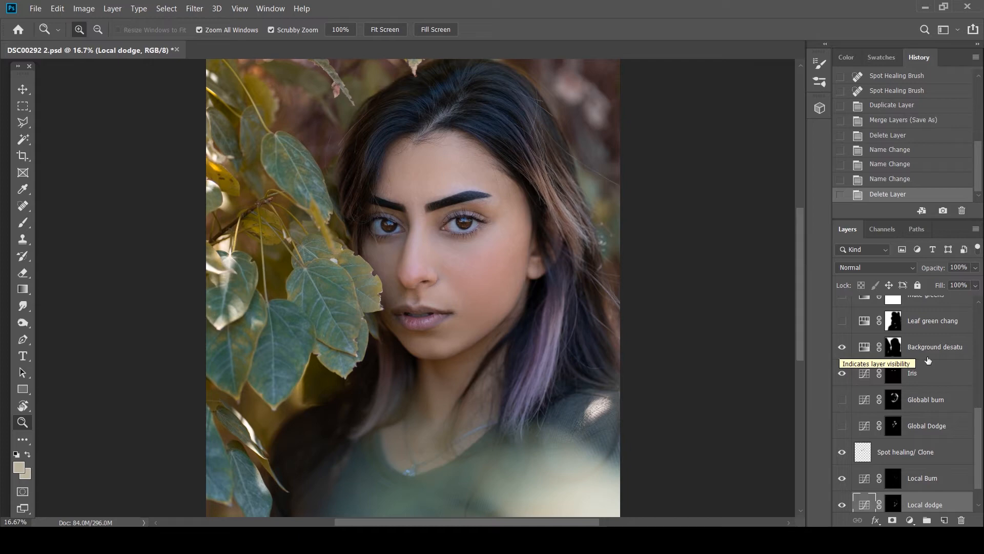
scroll(979, 443, "up", 1)
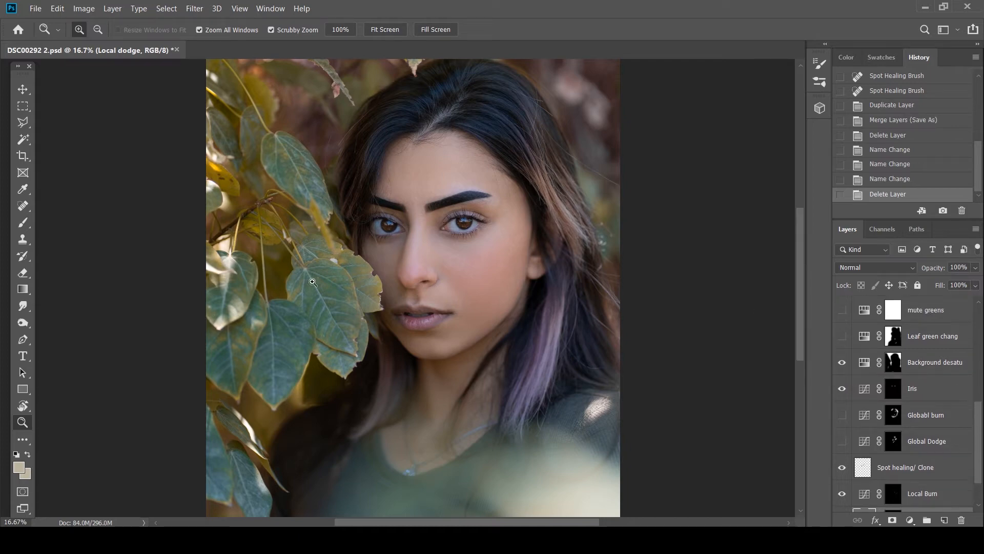
left_click(313, 307)
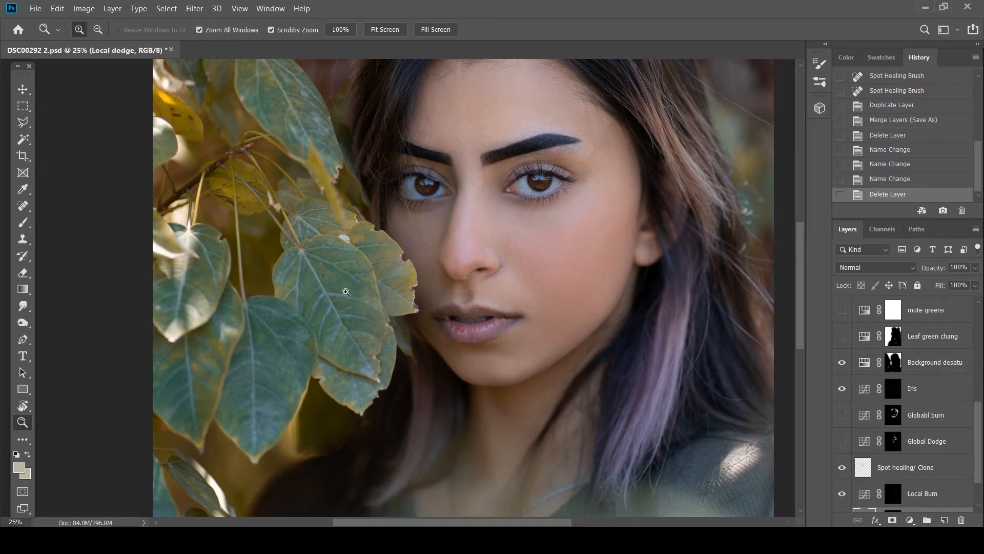
left_click(374, 265, "alt")
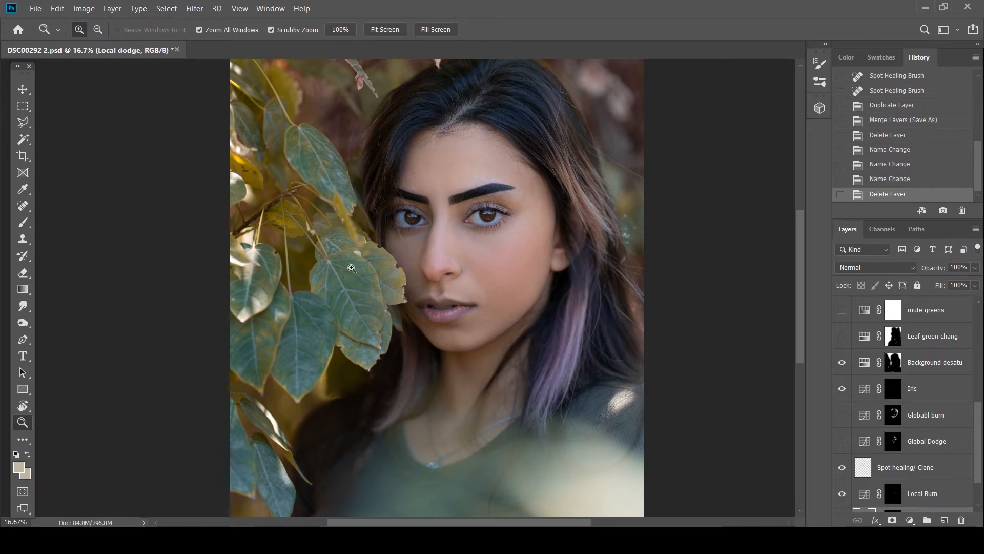
Step: Turn on the Leaf green chang and mute greens layers to recolor and mute the foliage
left_click(842, 336)
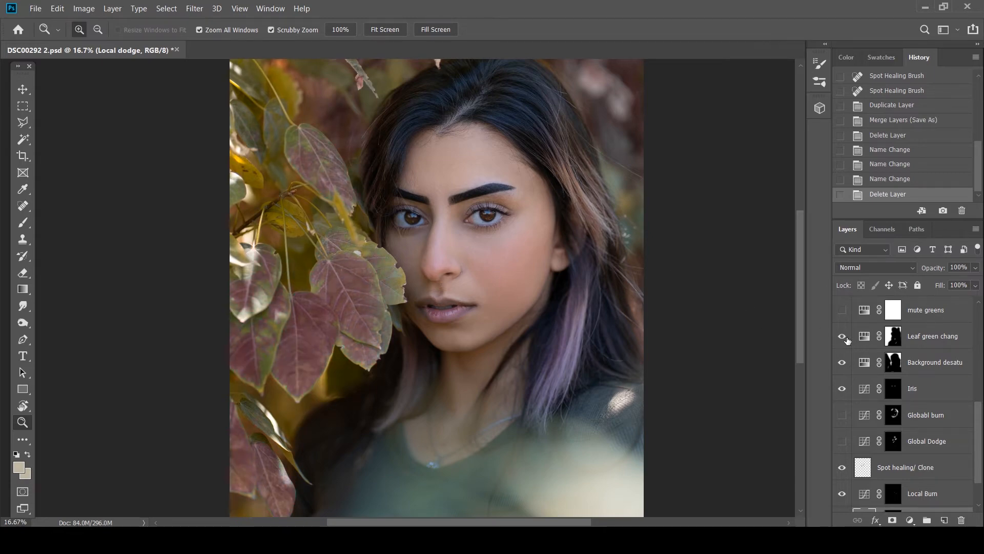
left_click(354, 250, "alt")
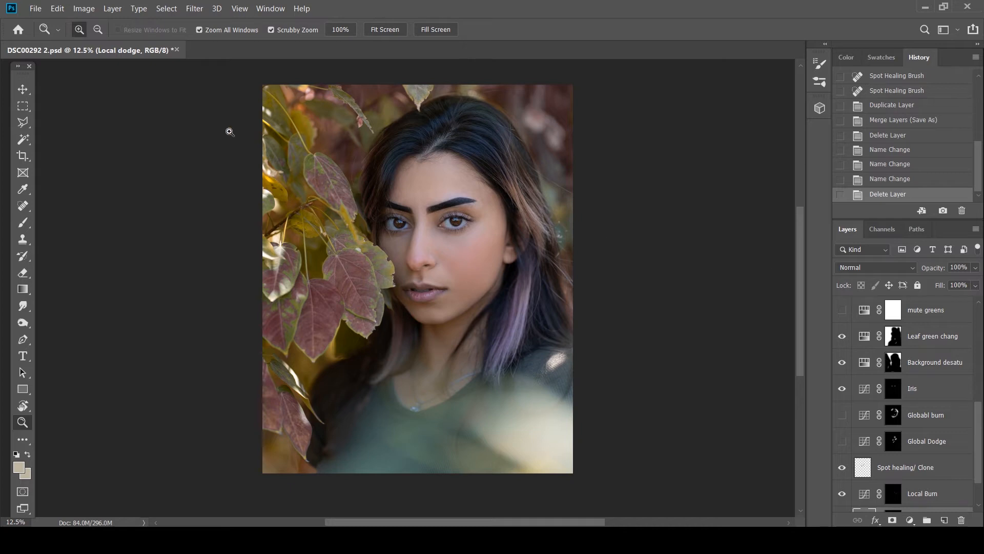
left_click(843, 312)
left_click(842, 311)
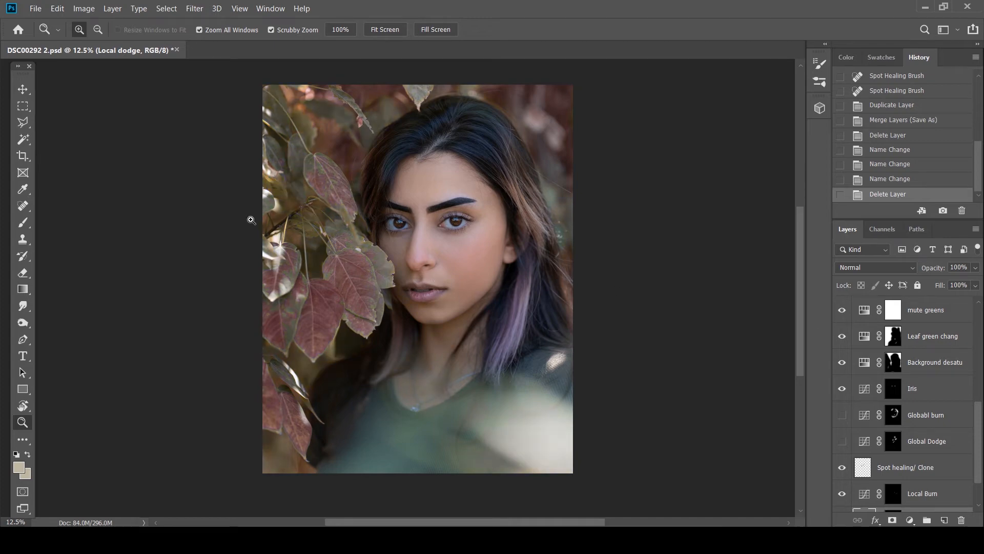
left_click_drag(400, 134, 404, 144)
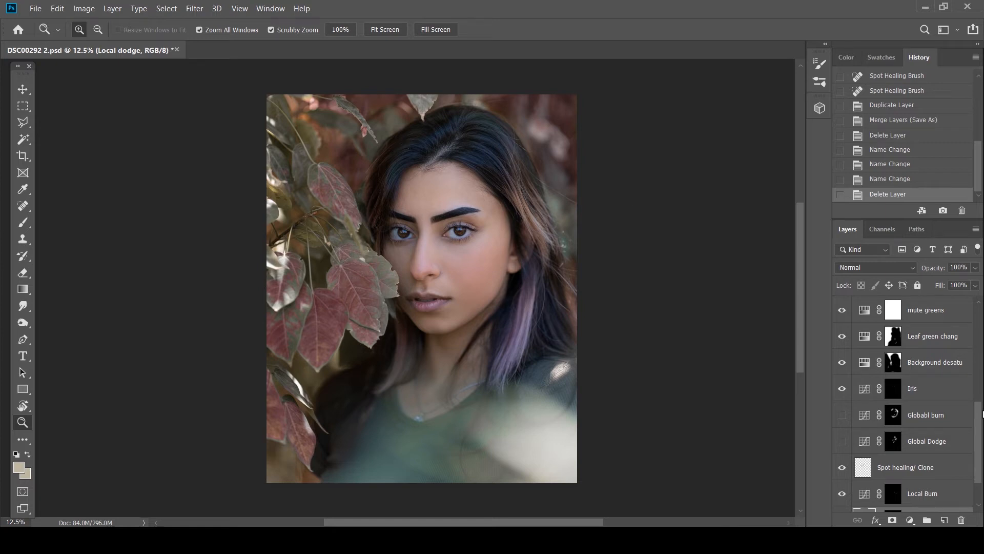
Step: Turn on the blue Shirt color layer and apply the Soft Light blend mode to it
scroll(982, 414, "up", 4)
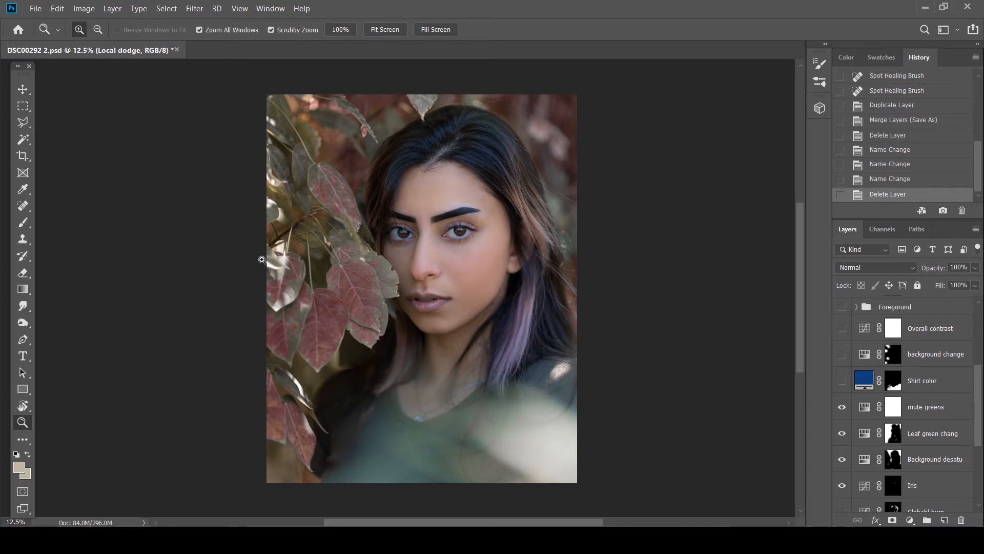
left_click(842, 381)
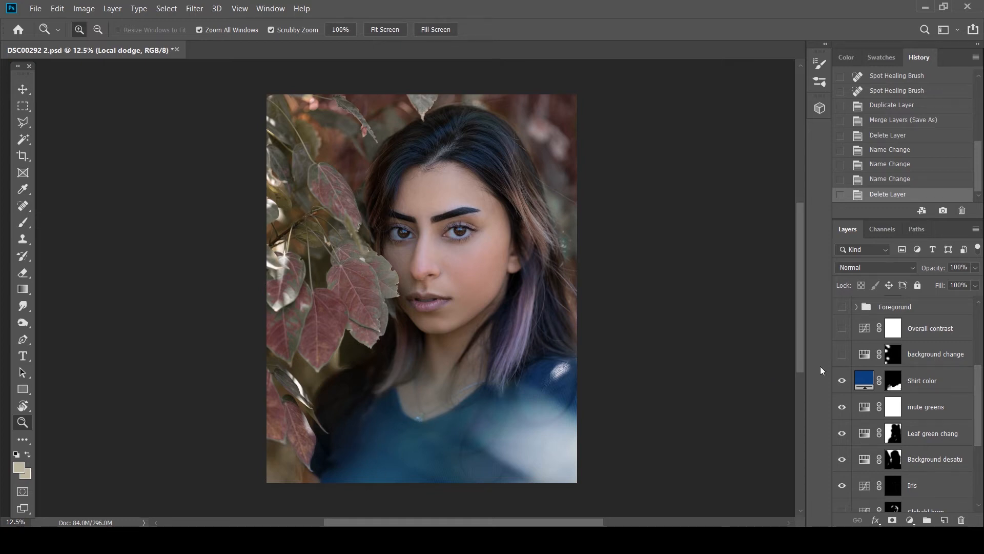
left_click(865, 378)
left_click(852, 268)
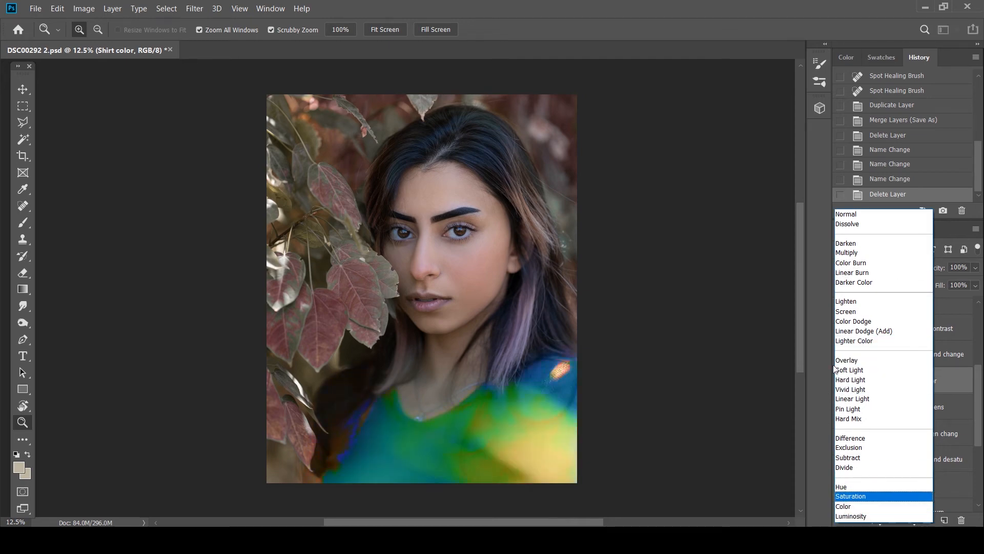
left_click(850, 370)
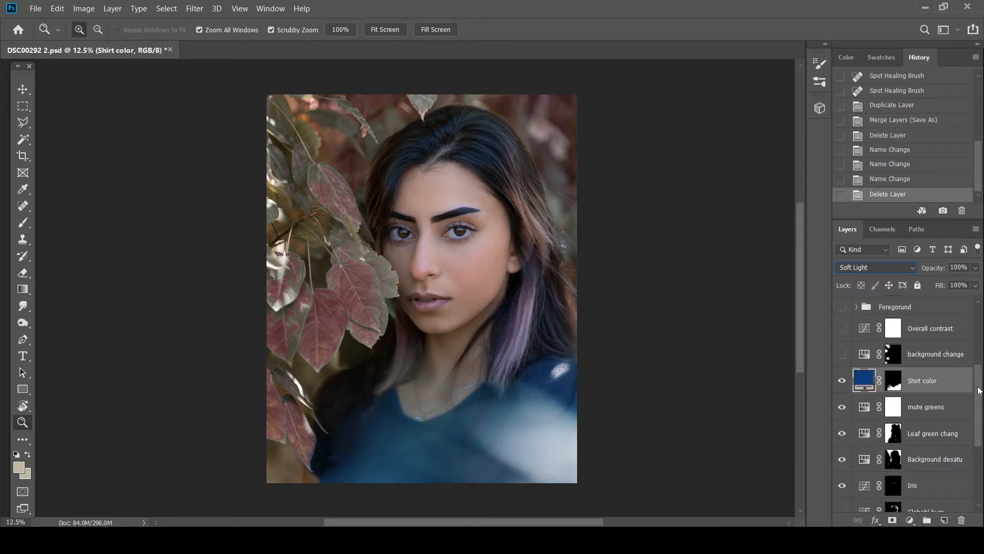
Step: Turn on the background change and Overall contrast layers and inspect the Overall contrast curve
scroll(912, 380, "up", 1)
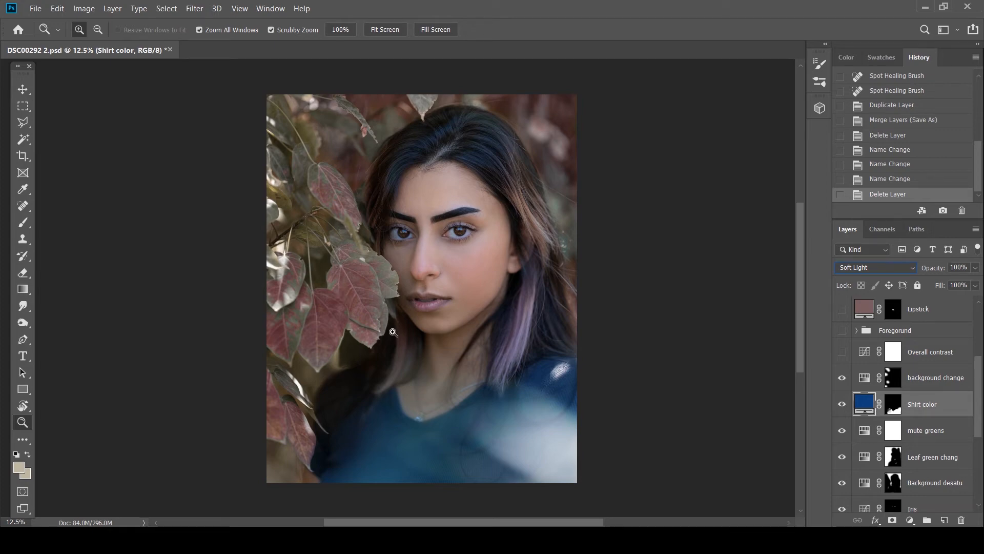
left_click(842, 352)
double_click(865, 352)
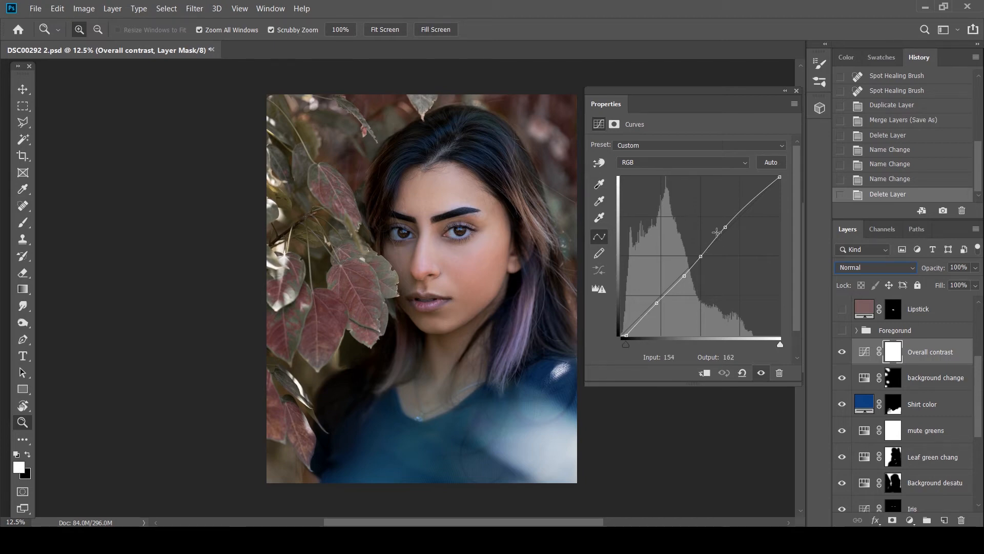
left_click(726, 229)
left_click(796, 91)
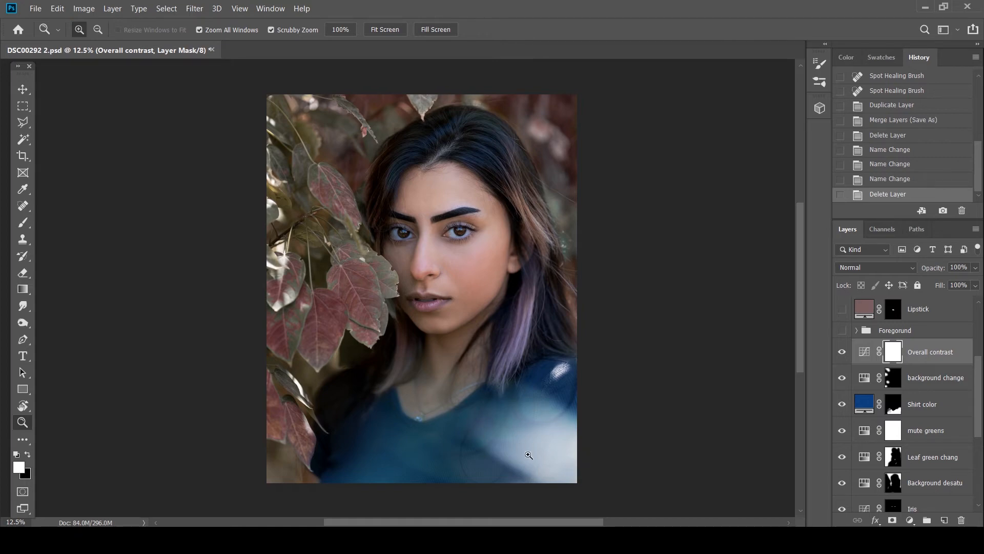
Step: Turn on the Foregorund group and bring the lips into close view
left_click(842, 331)
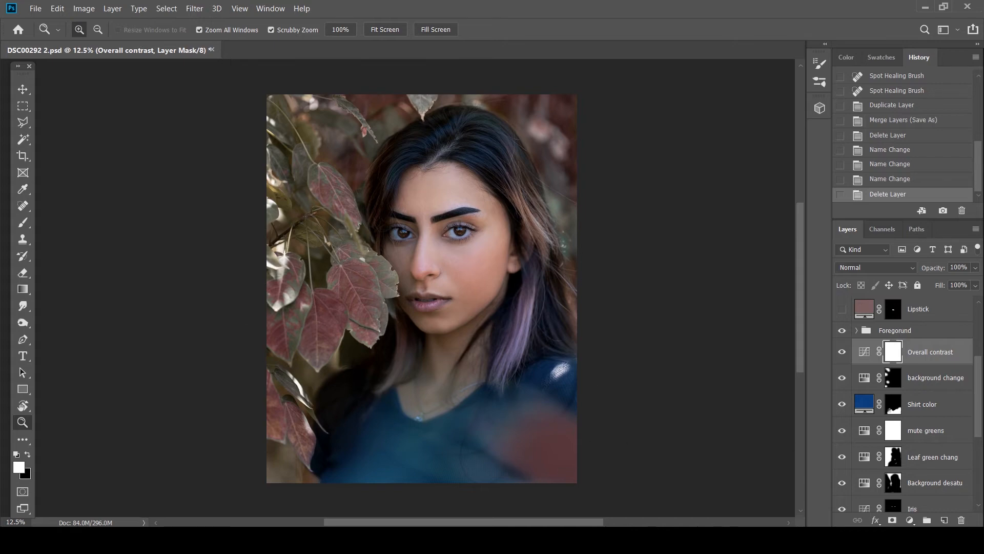
scroll(981, 391, "up", 4)
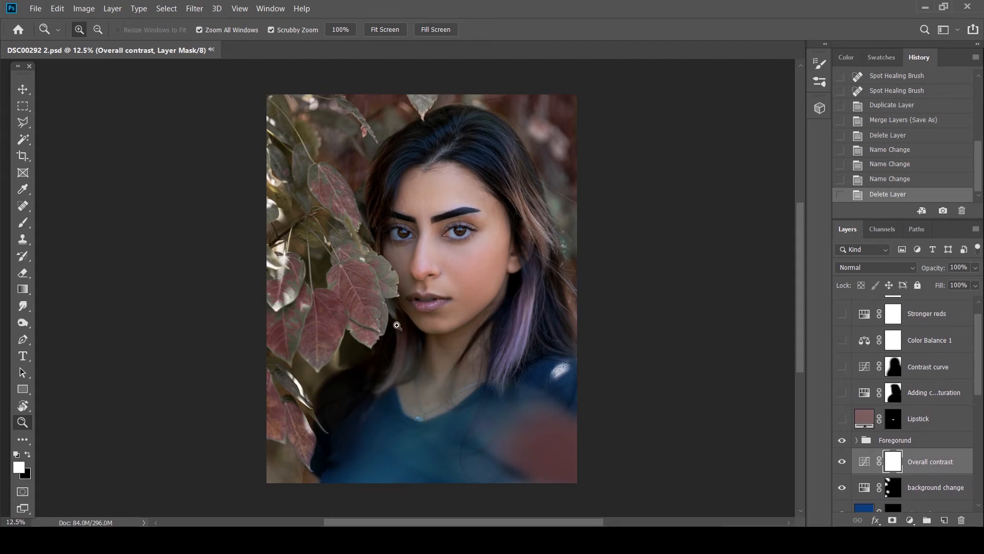
left_click(428, 299)
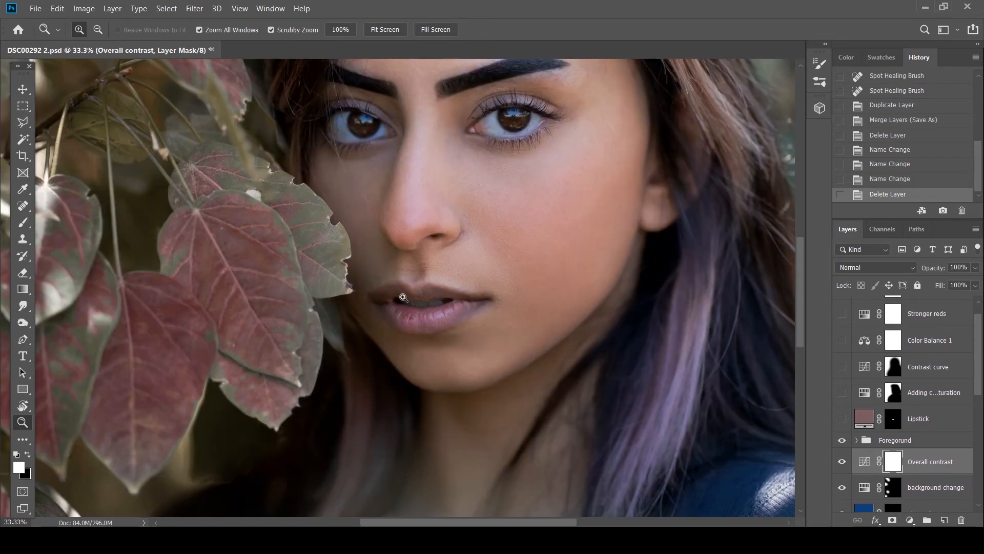
Step: Turn on the Lipstick layer and check its color on the lips
left_click(524, 301, "alt")
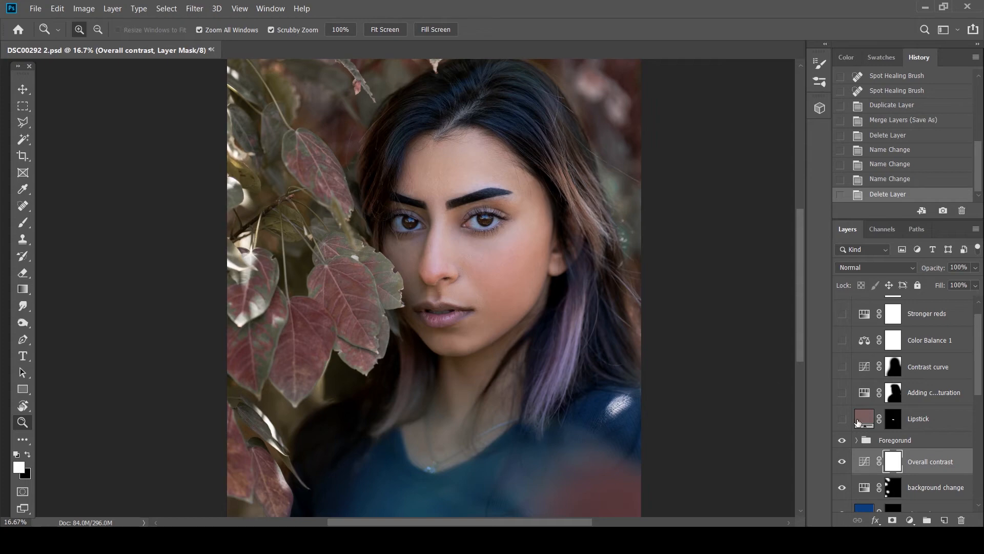
left_click(842, 419)
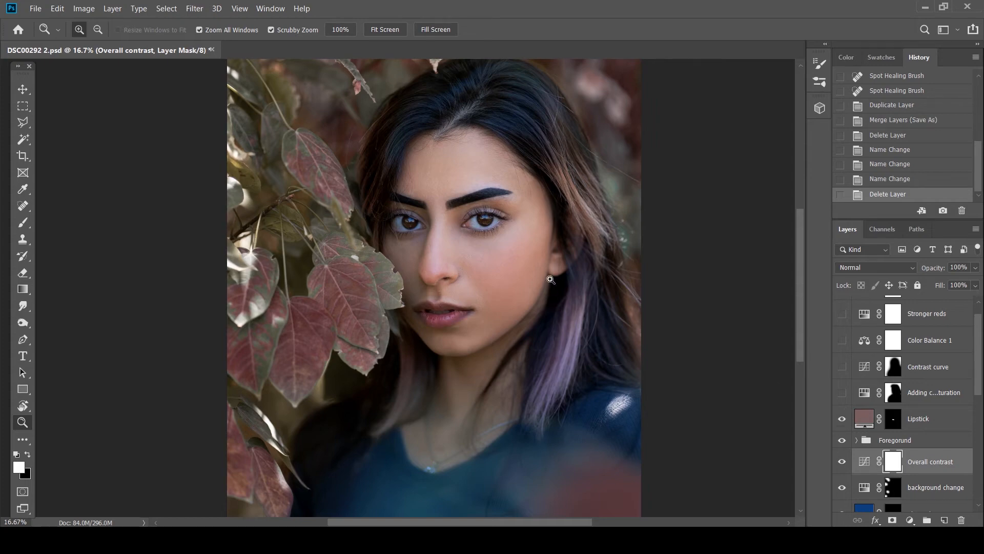
left_click(459, 306, "alt")
left_click(460, 305)
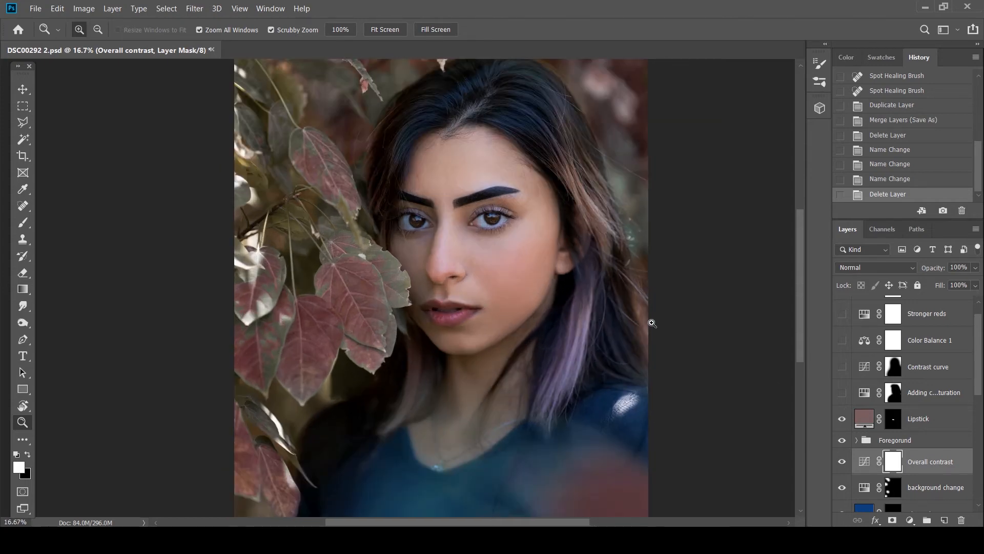
Step: Apply the Overlay blend mode to the Lipstick layer and compare the lips with the layer off and on
left_click(859, 416)
key("shift+alt+o")
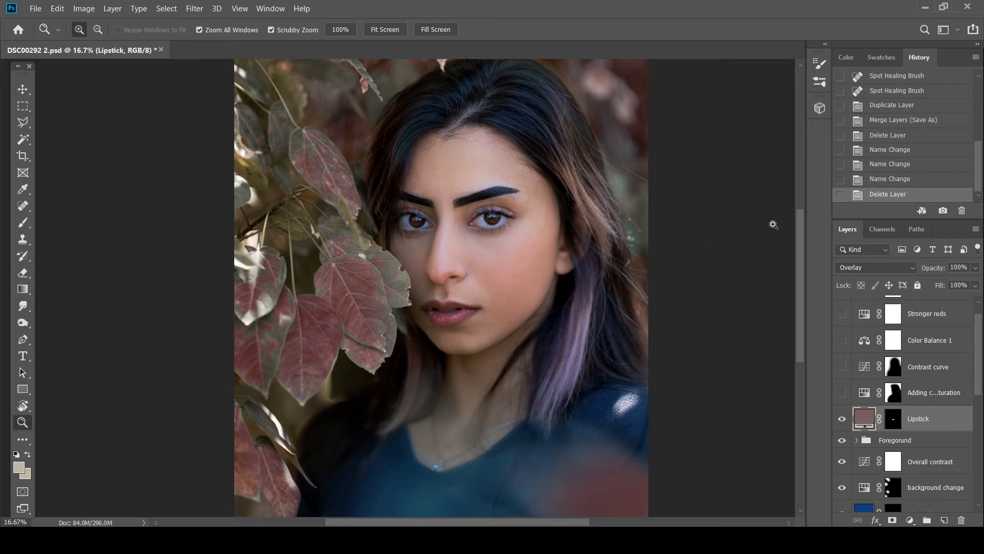
left_click(862, 270)
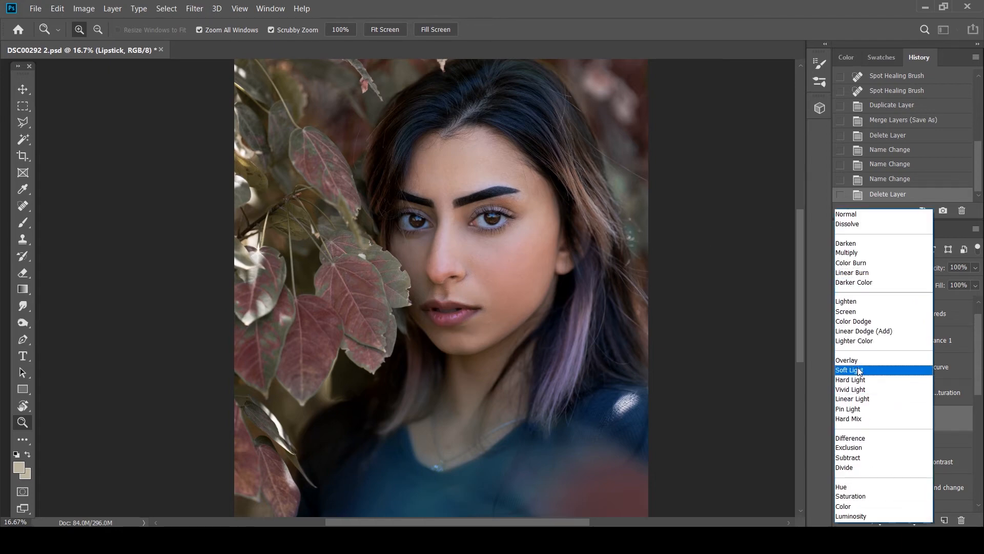
left_click(847, 360)
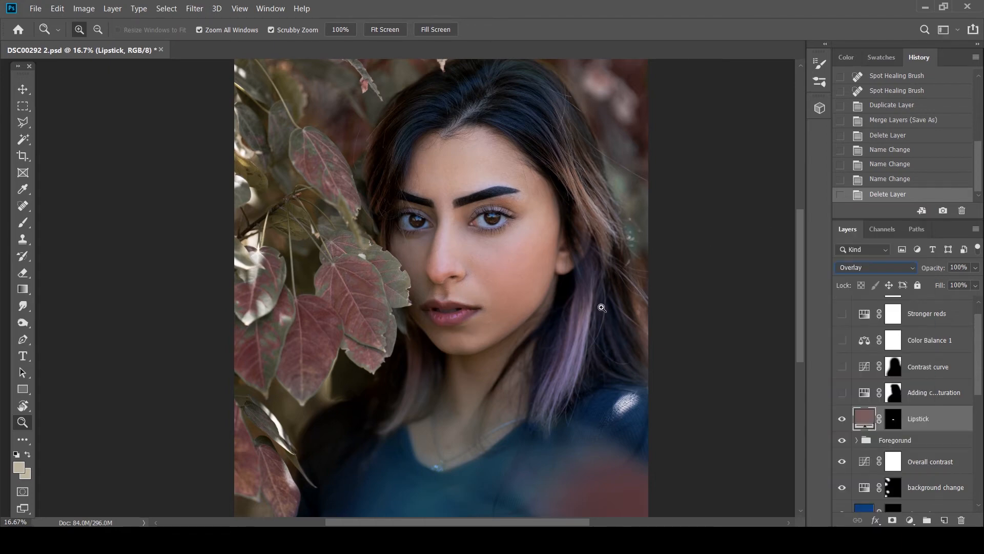
left_click(843, 419)
left_click(843, 420)
Step: Turn on the Adding color saturation and Contrast curve layers and inspect the RGB curve of Contrast curve
left_click(559, 337, "alt")
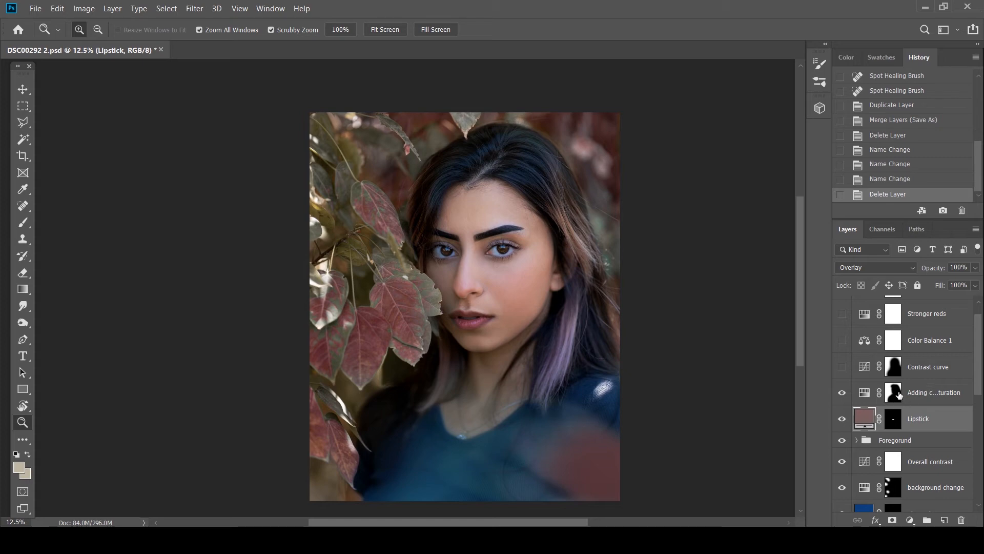
left_click(895, 392)
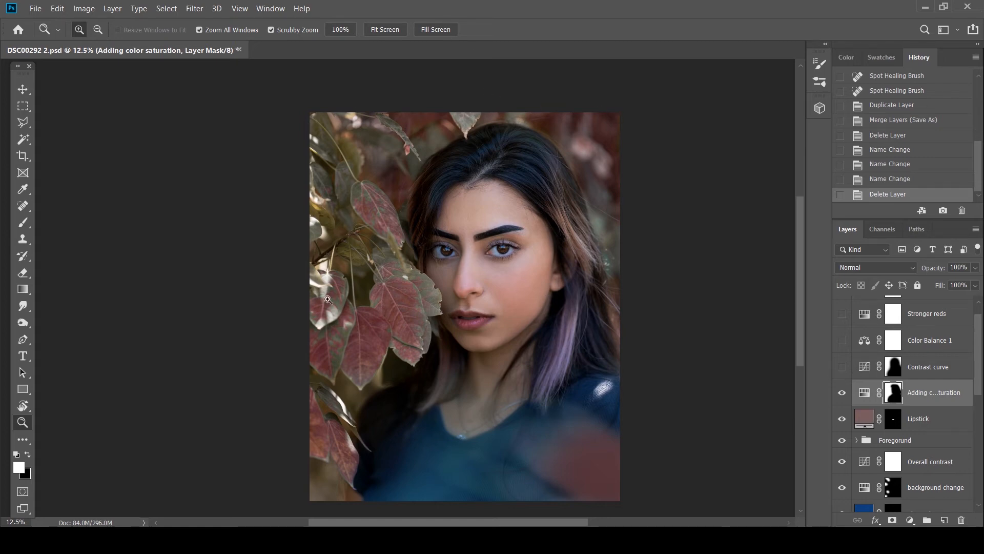
left_click(842, 366)
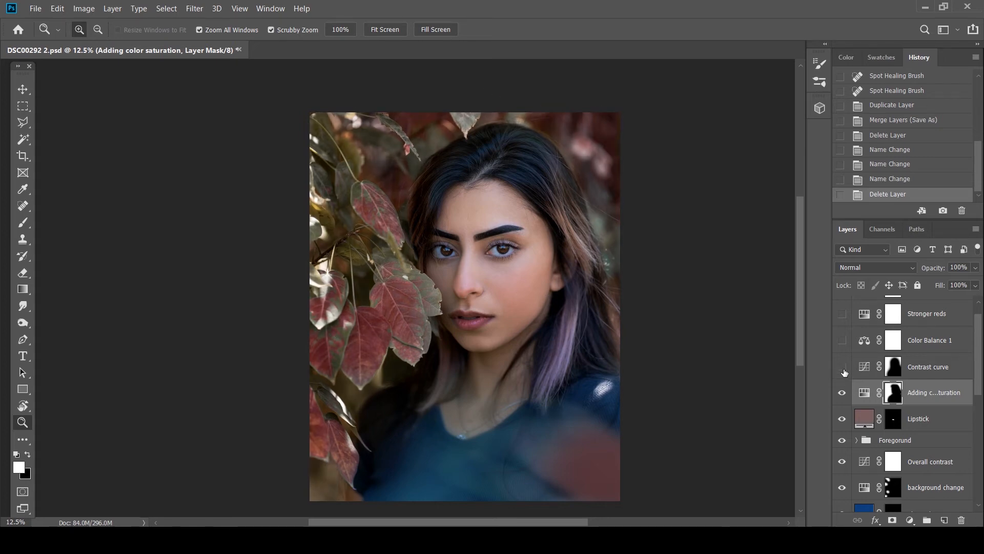
left_click(842, 367)
double_click(865, 368)
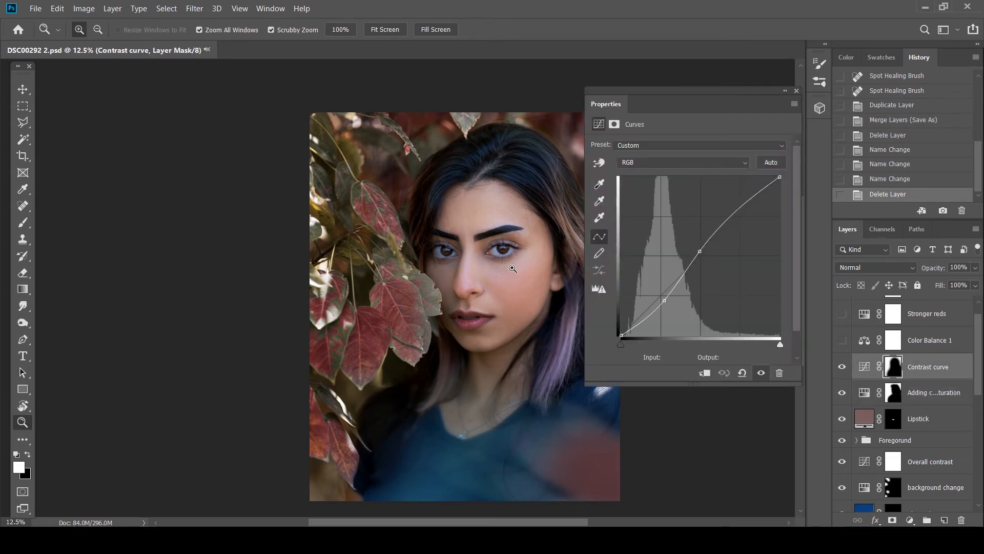
left_click(796, 91)
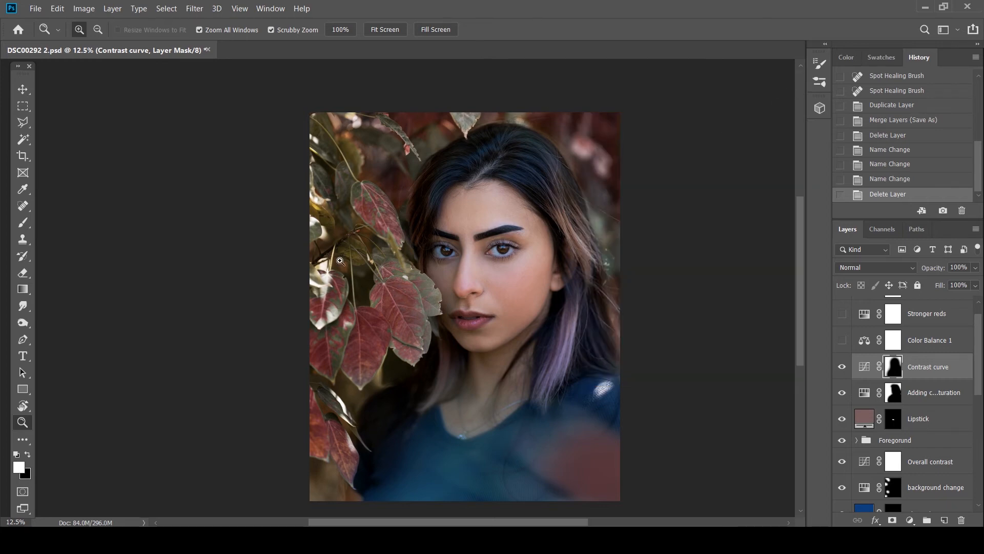
left_click(843, 368)
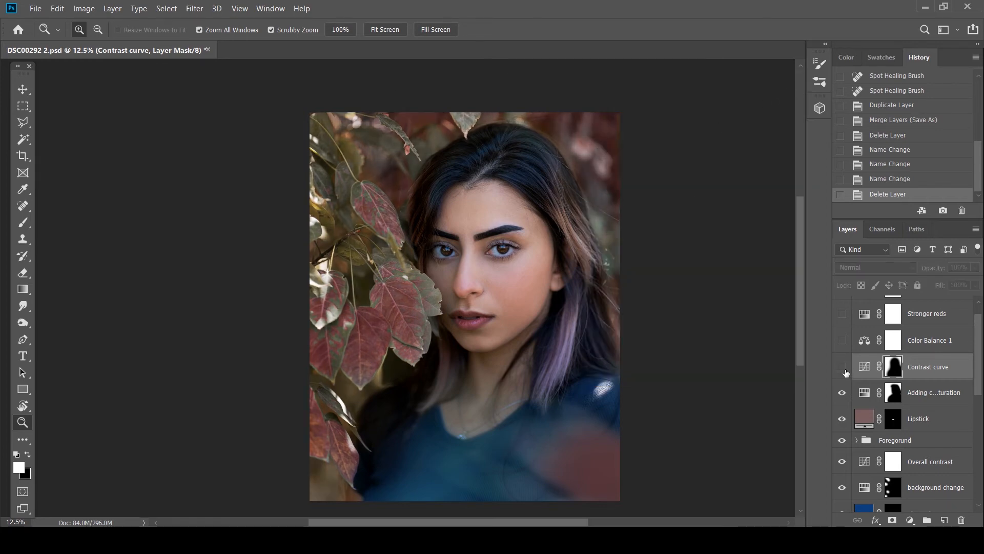
Step: Inspect the midtone settings of the Color Balance 1 layer and turn the layer on
scroll(906, 358, "up", 1)
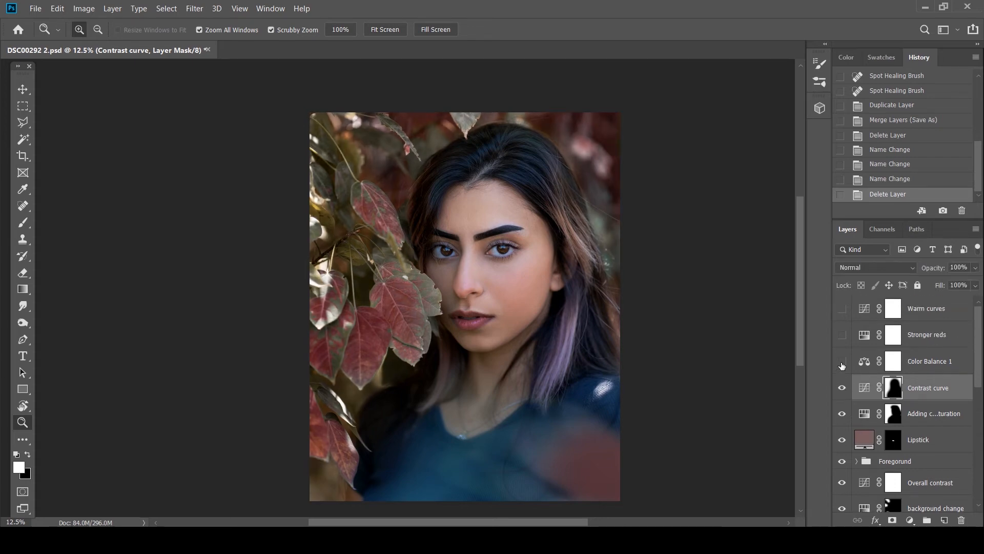
left_click(866, 365)
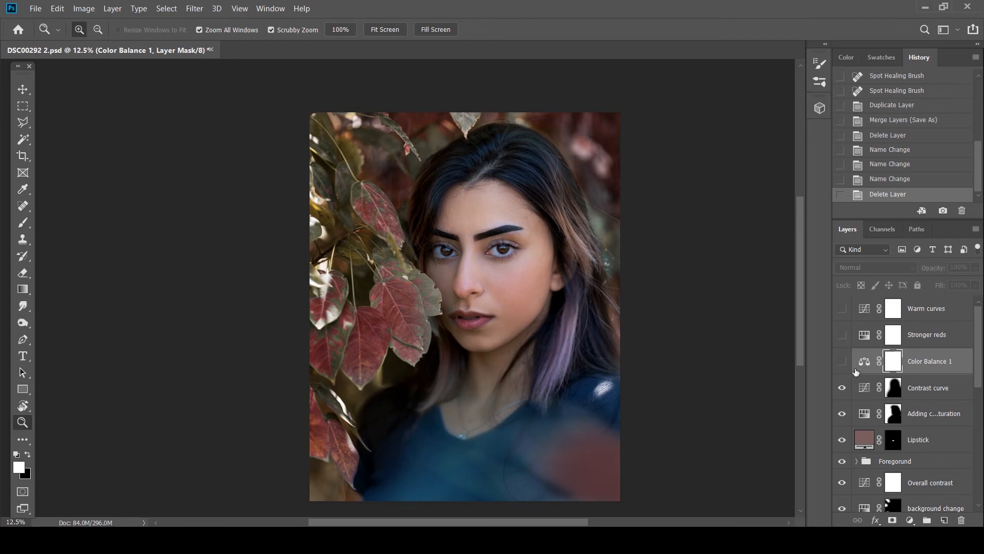
double_click(864, 363)
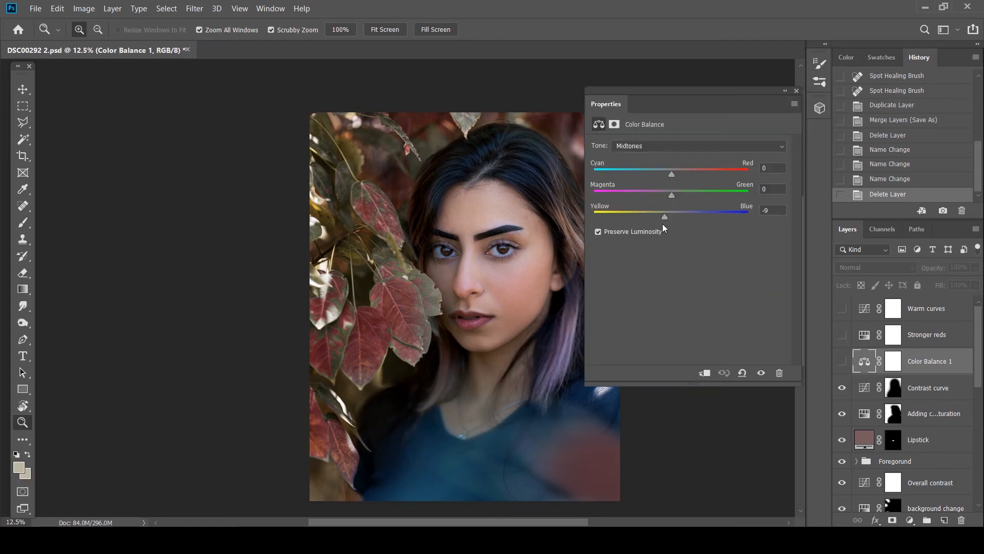
left_click(796, 91)
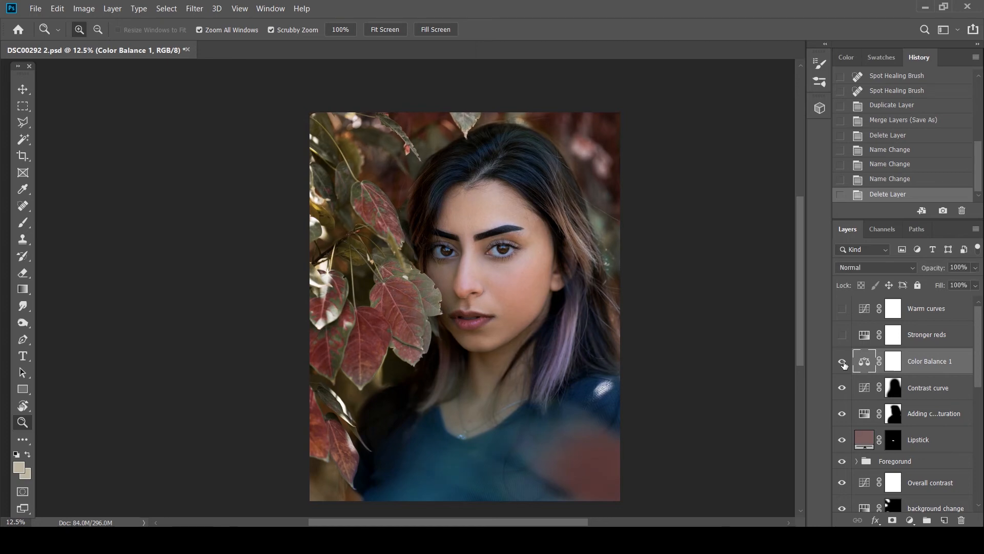
left_click(843, 363)
Step: Turn on the Stronger reds and Warm curves layers, comparing the portrait with Warm curves off and on
left_click(842, 336)
left_click(842, 310)
left_click(861, 310)
left_click(842, 311)
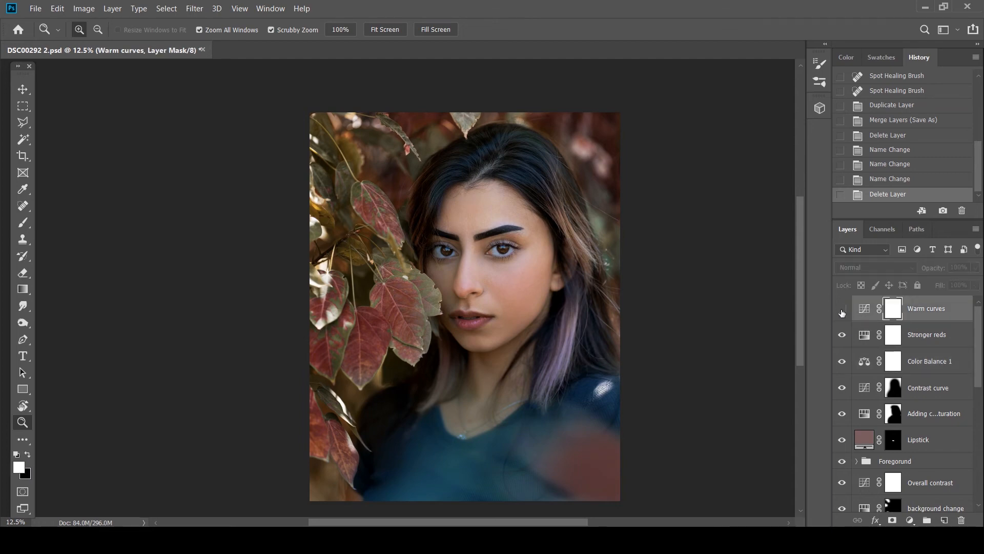
left_click(842, 311)
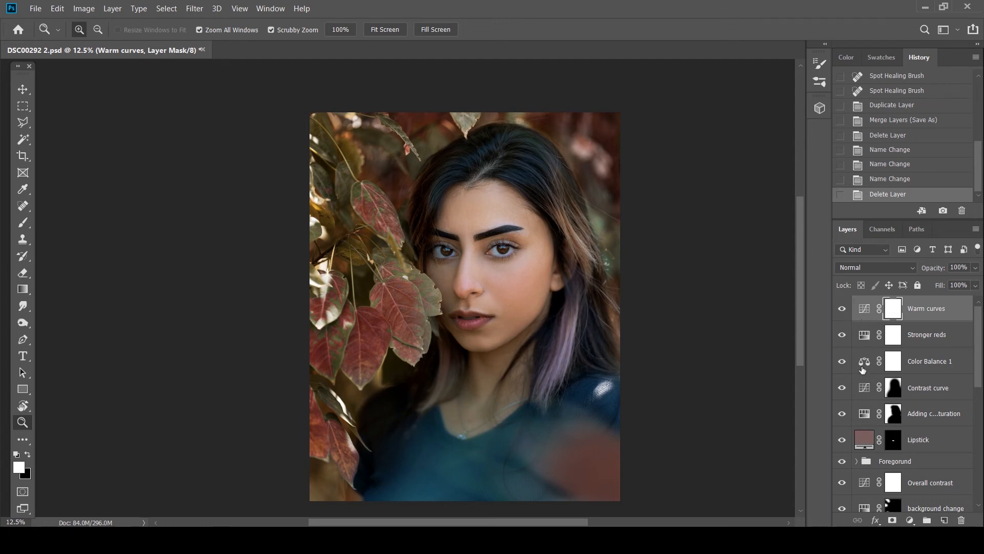
Step: Examine the Blue channel curve of the Warm curves layer
double_click(869, 311)
left_click(650, 168)
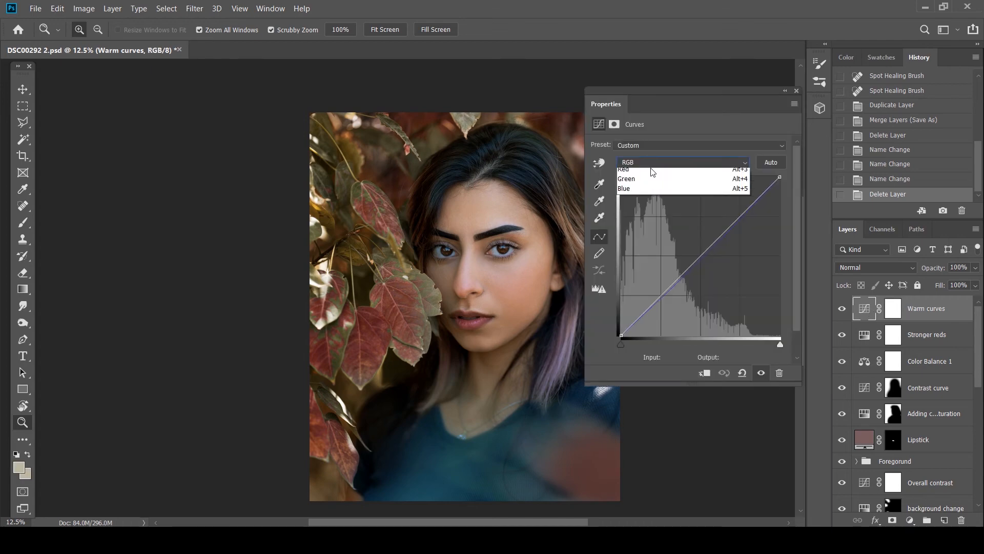
left_click(641, 203)
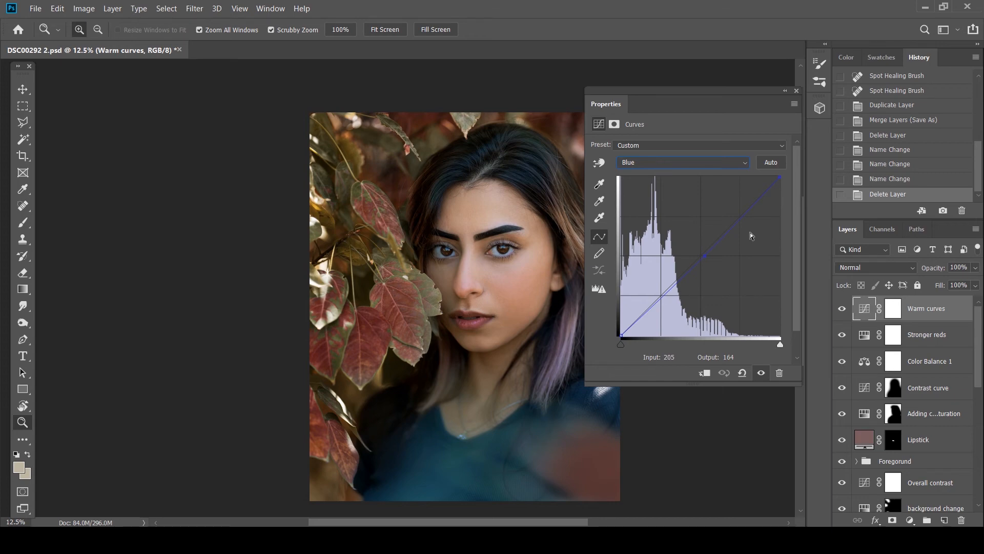
left_click(797, 92)
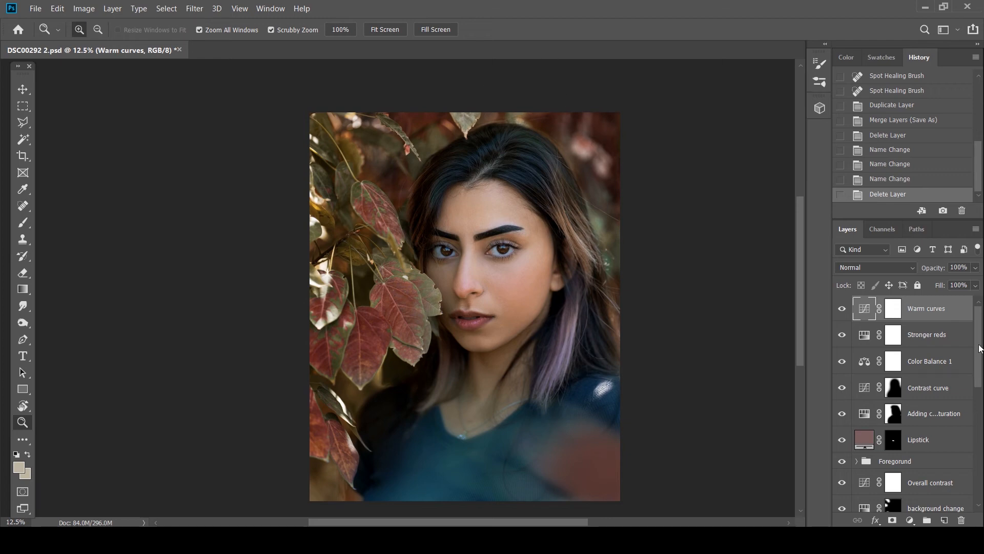
Step: Inspect the curve of the Global Dodge layer and turn the layer on
scroll(891, 461, "down", 10)
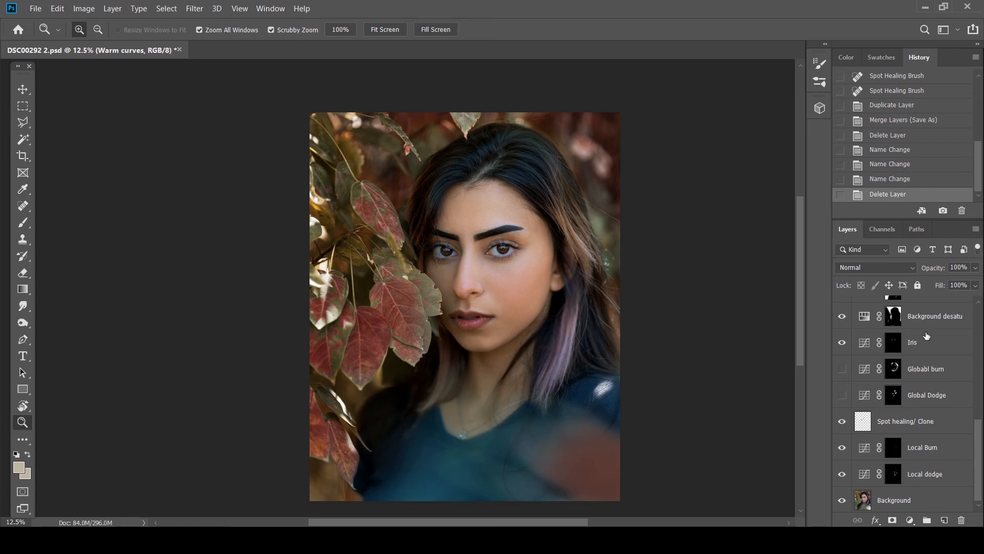
double_click(864, 395)
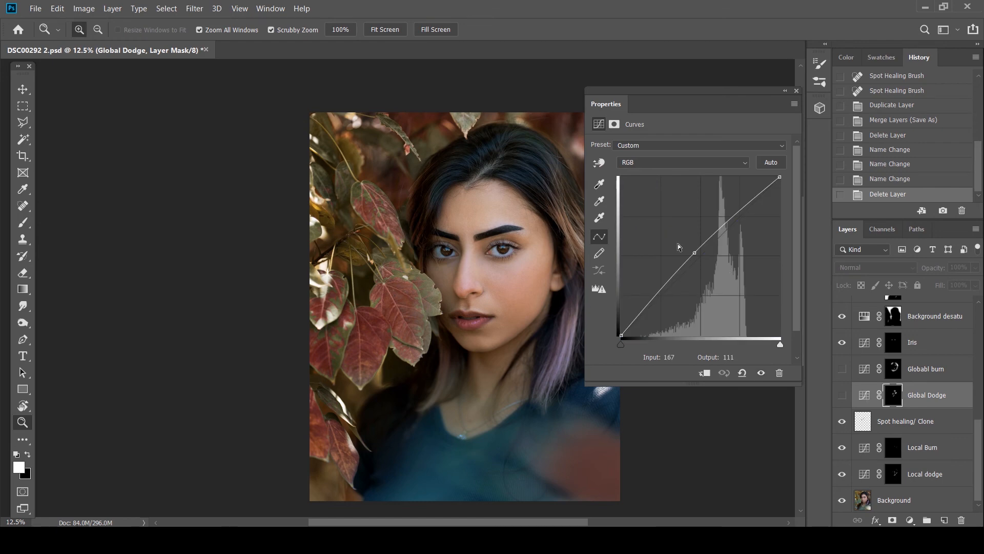
left_click(797, 90)
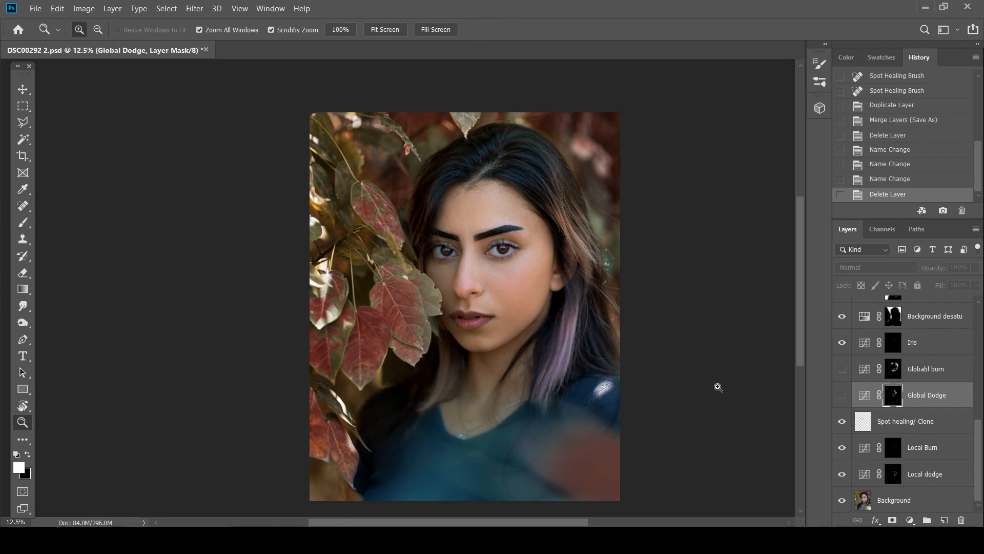
left_click(841, 395)
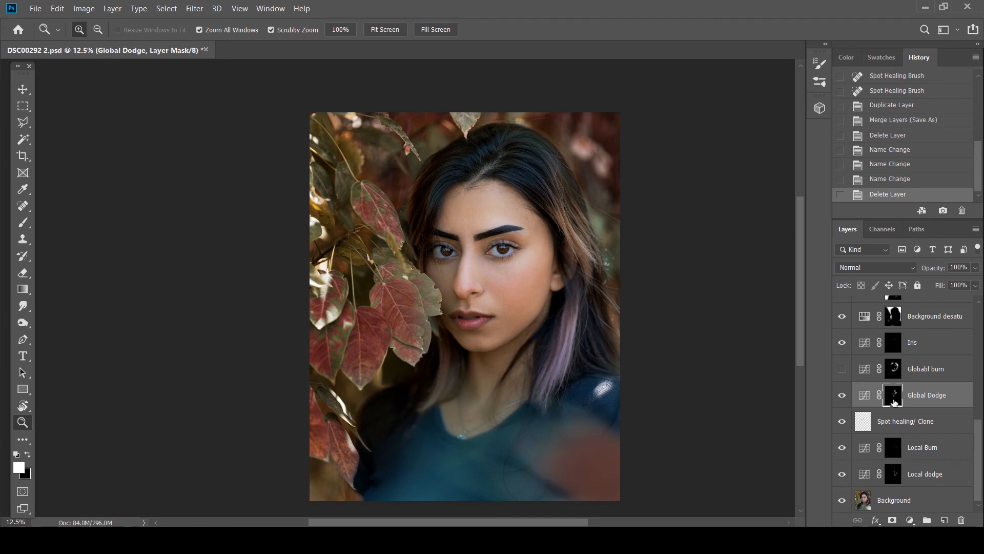
Step: Turn on the Globabl burn layer, comparing the face shading with it off and on
left_click(841, 370)
left_click(841, 369)
left_click(841, 370)
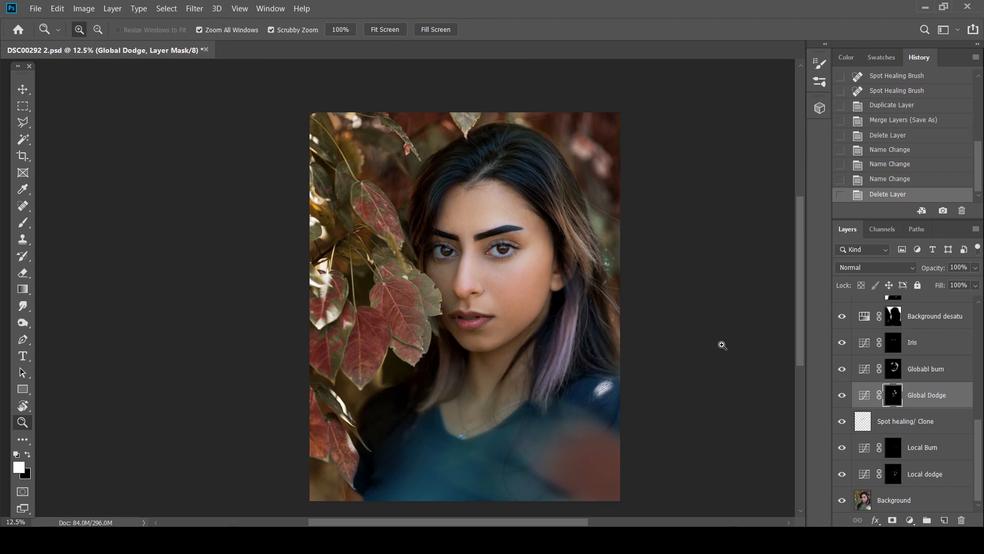
Step: Compare the original Background alone with the full retouch, restore all layers and review the layer stack
left_click_drag(978, 472, 978, 477)
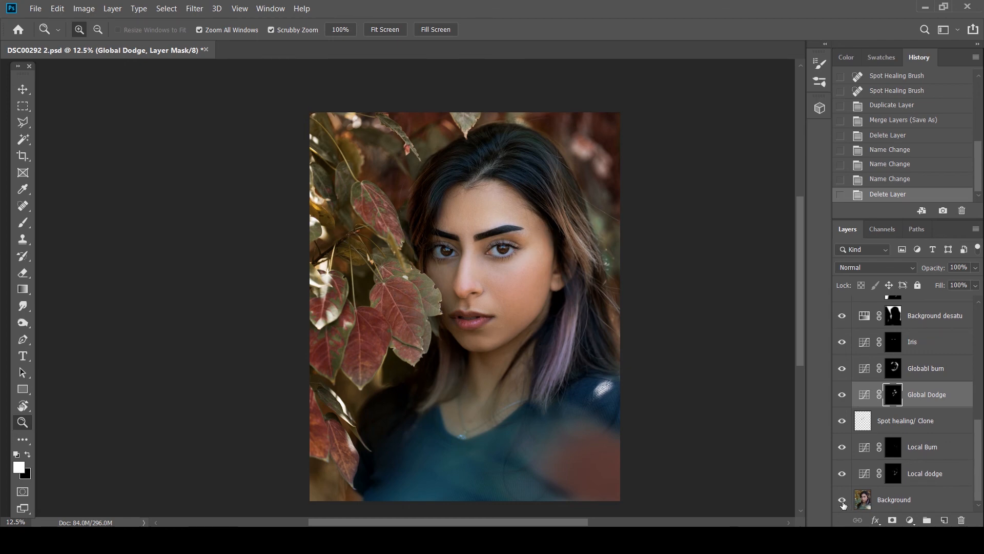
left_click(842, 501, "alt")
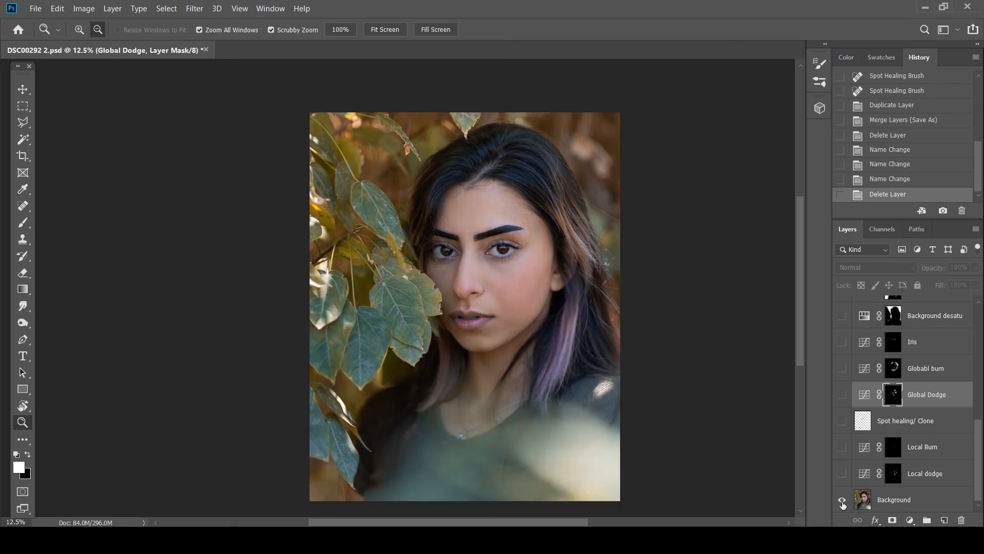
left_click(842, 501, "alt")
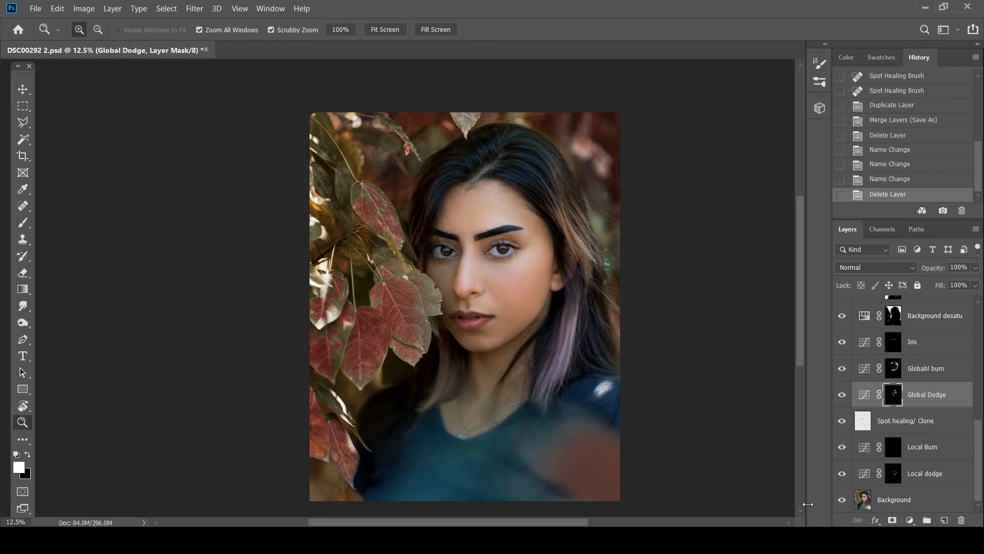
left_click_drag(980, 464, 981, 434)
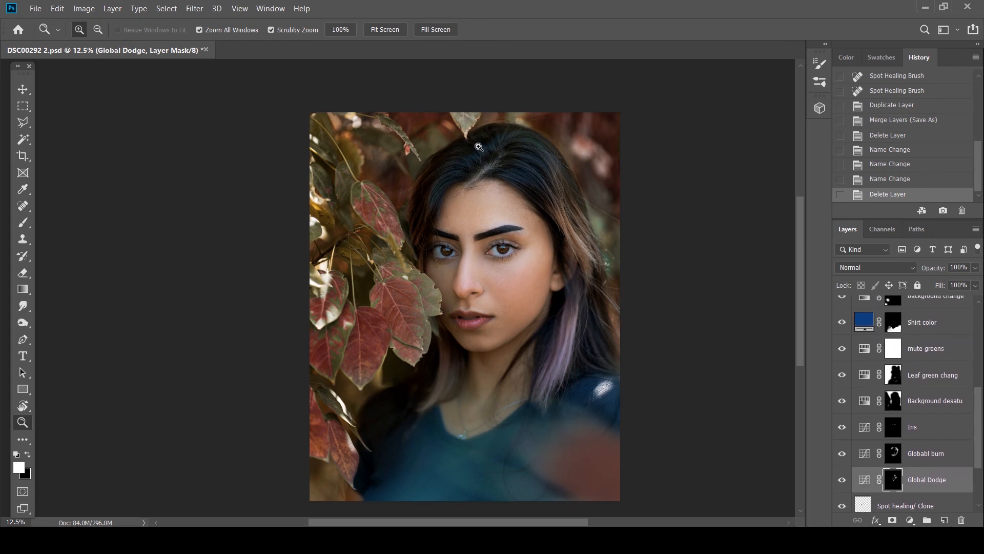